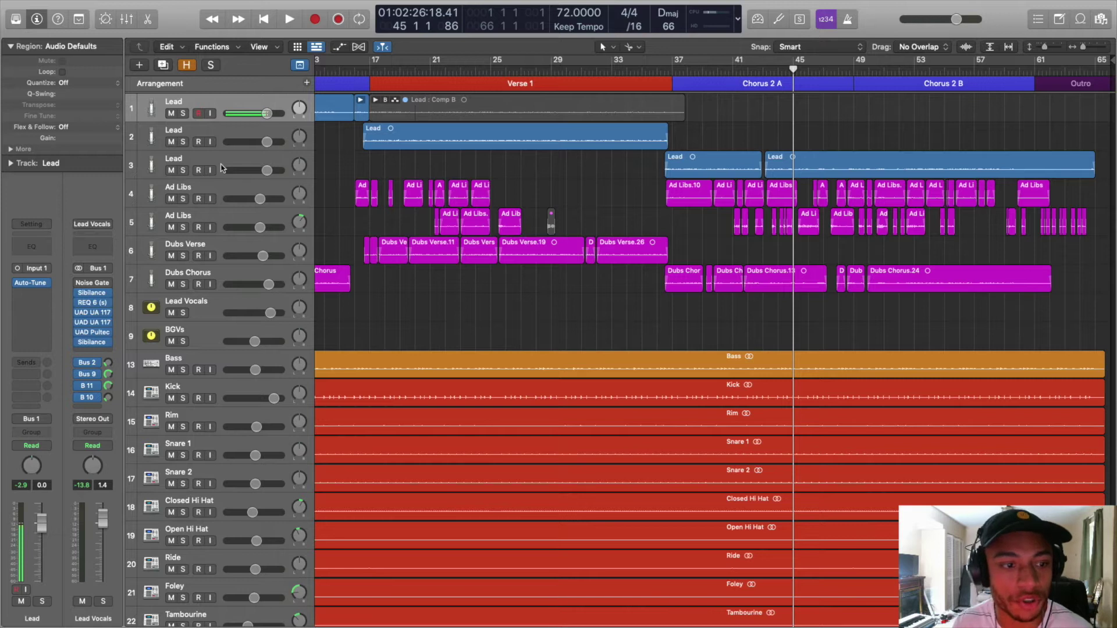
Bypass Auto-Tune on the third Lead track and insert a stereo Pitch Correction plug-in in the slot below it.
{"action": "left_click", "coordinate": [222, 164]}
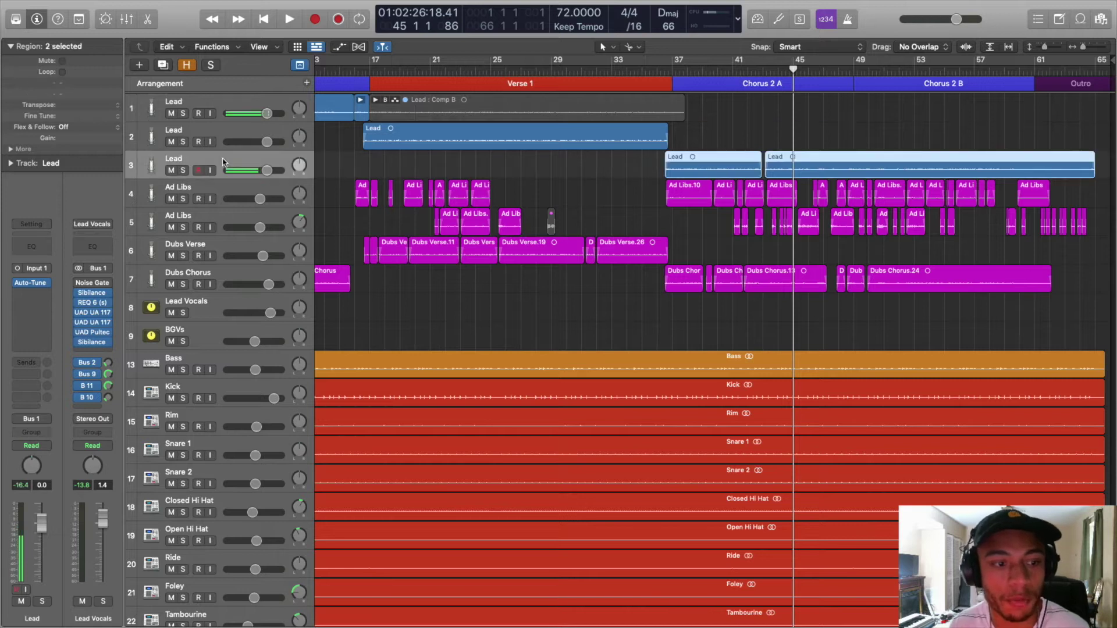
{"action": "left_click", "coordinate": [38, 295]}
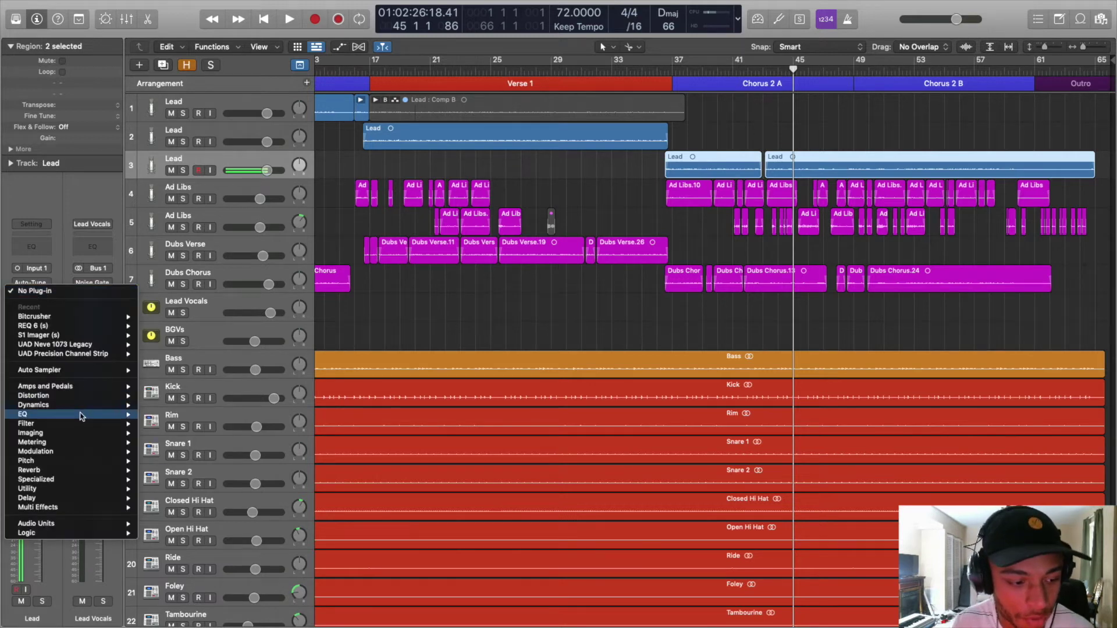
{"action": "left_click", "coordinate": [62, 289]}
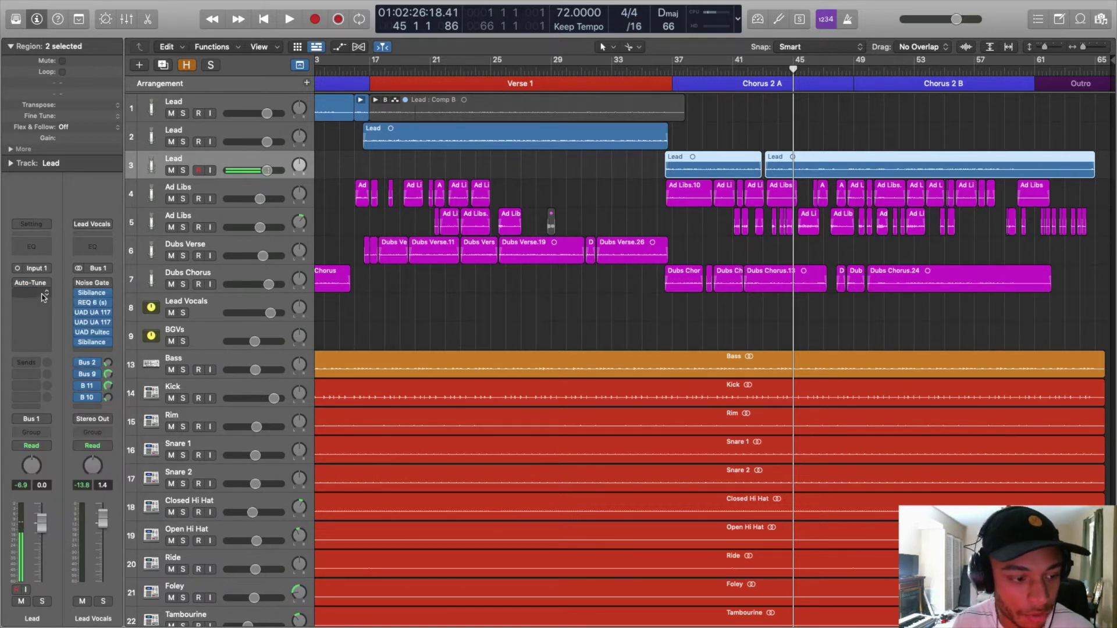
{"action": "left_click", "coordinate": [44, 296]}
{"action": "mouse_move", "coordinate": [61, 462]}
{"action": "mouse_move", "coordinate": [150, 464]}
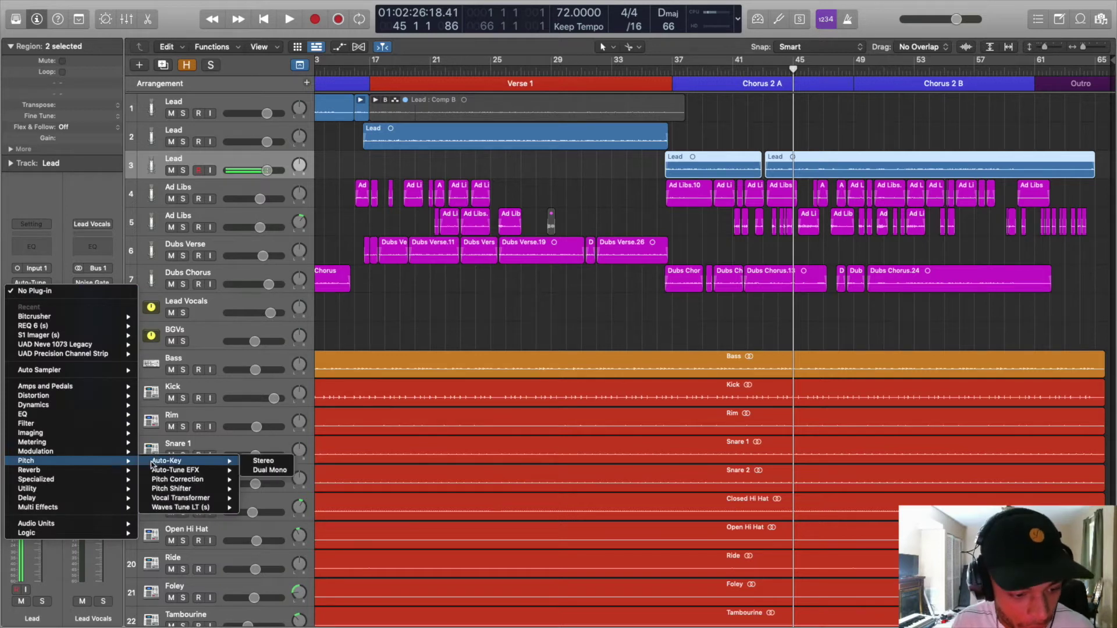
{"action": "mouse_move", "coordinate": [192, 480]}
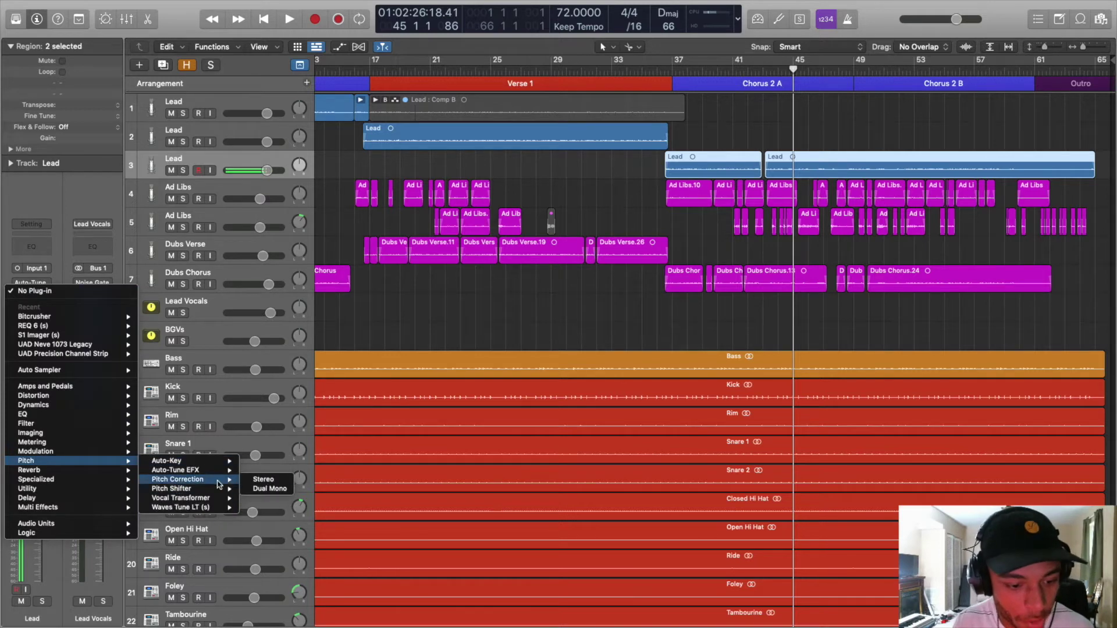
{"action": "left_click", "coordinate": [279, 481]}
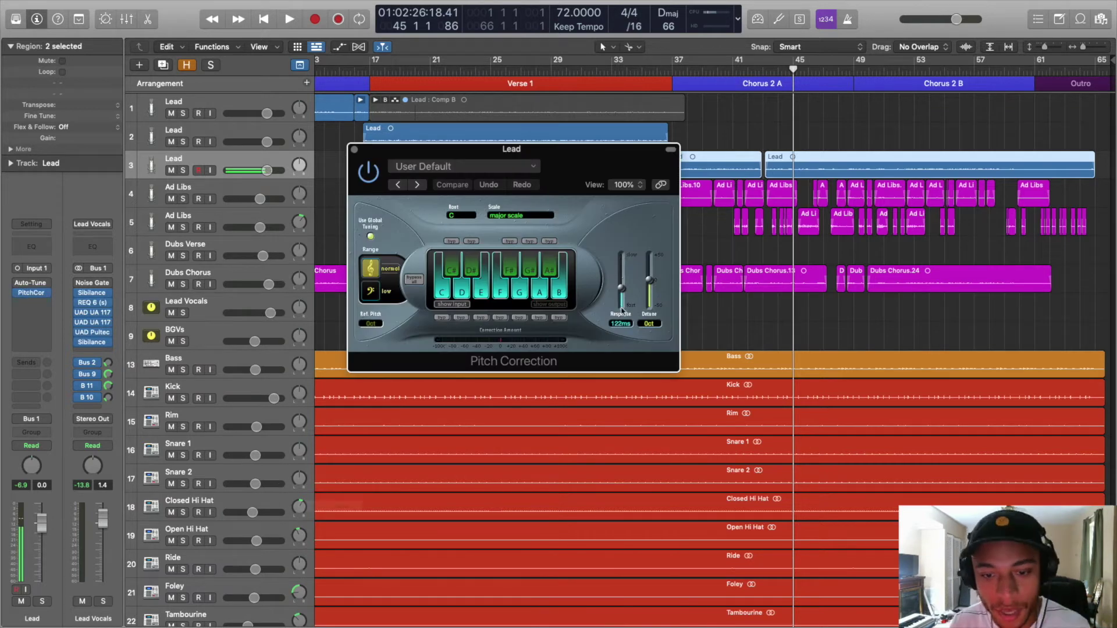
Set the Pitch Correction response to 0 ms and move its window clear of the Lead regions.
{"action": "left_click_drag", "start_coordinate": [624, 291], "coordinate": [623, 314]}
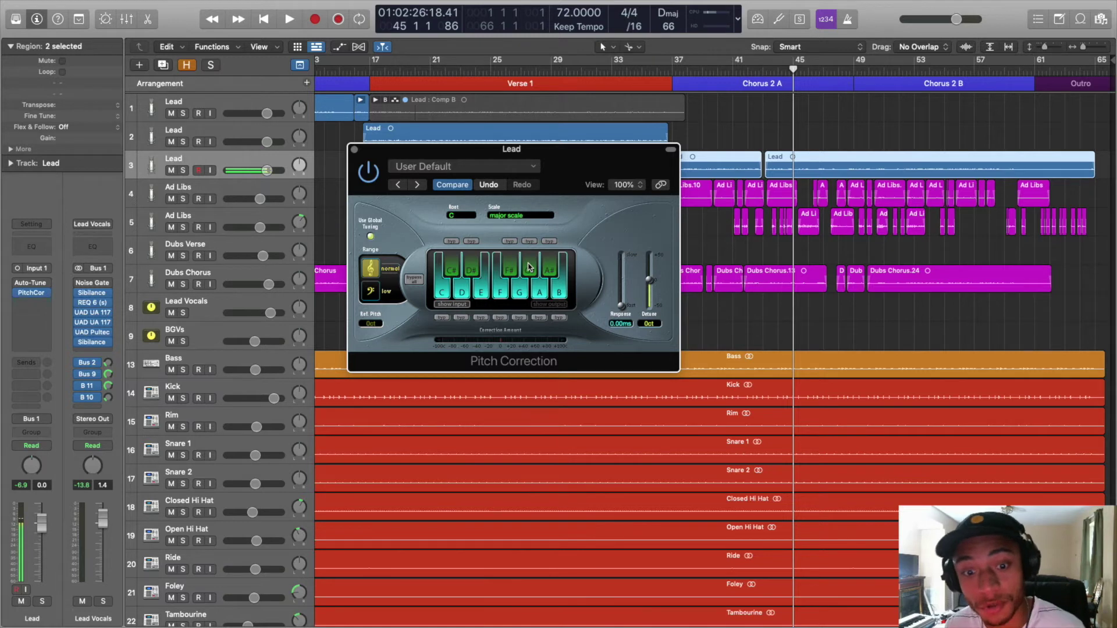
{"action": "left_click_drag", "start_coordinate": [512, 149], "coordinate": [482, 180]}
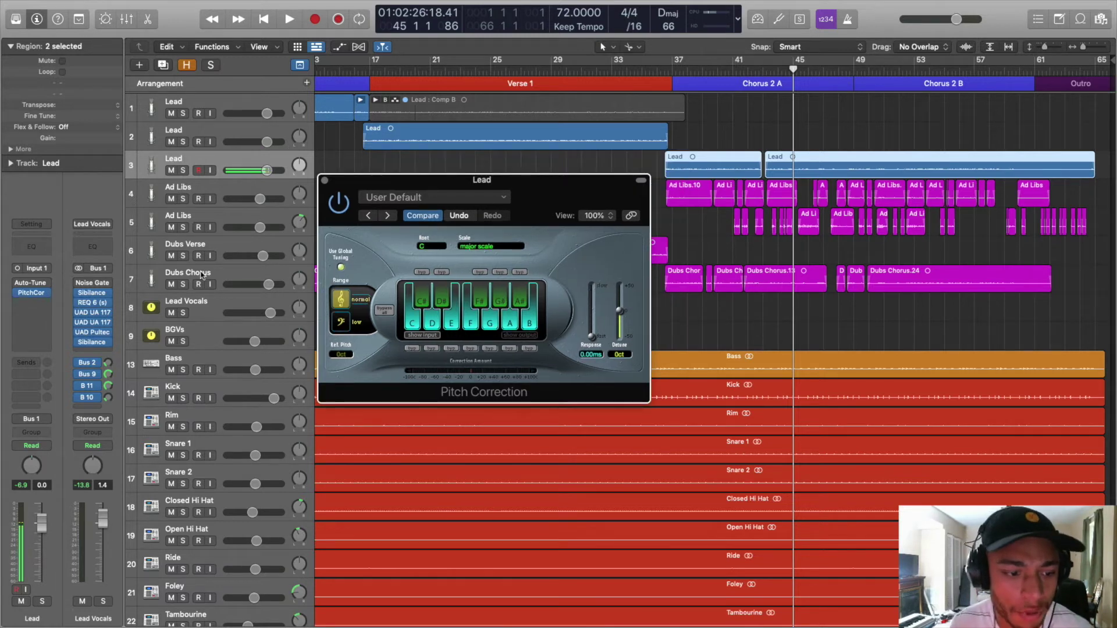
Mute the BGVs track and play the song from bar 37, the start of Chorus 2 A.
{"action": "left_click", "coordinate": [171, 341]}
{"action": "left_click", "coordinate": [666, 73]}
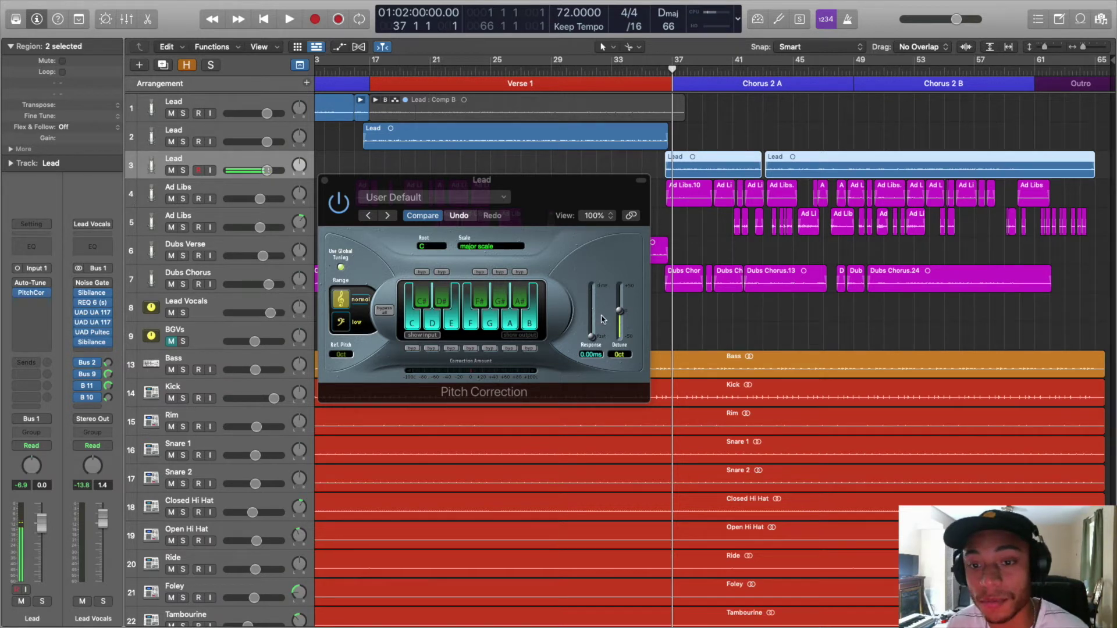
{"action": "key", "text": "space"}
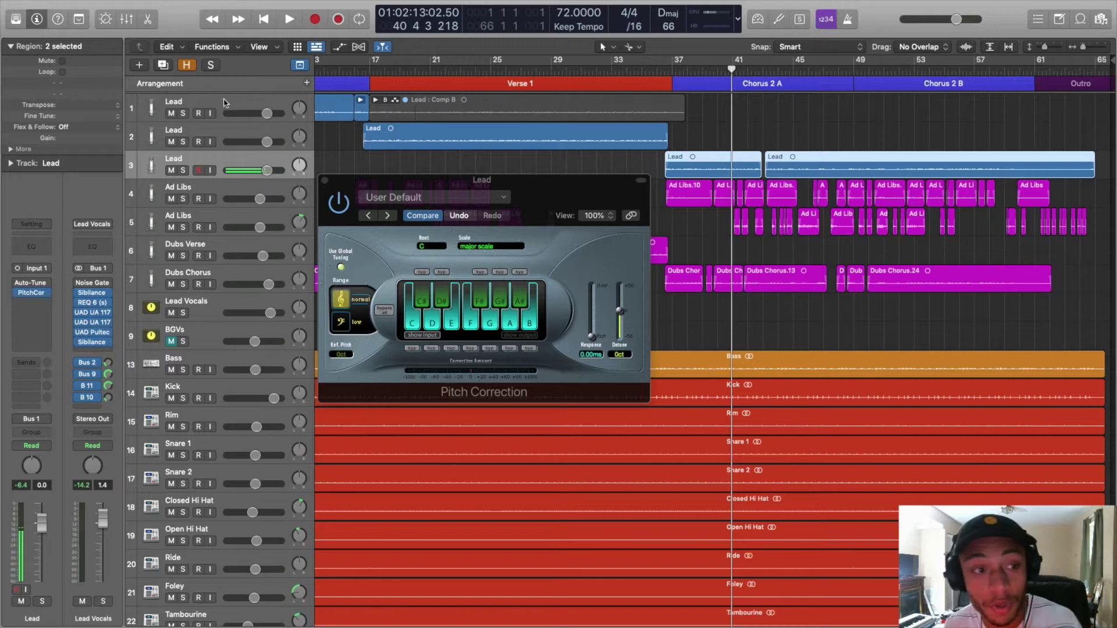
Create a software instrument track with the Steinway Grand Piano patch and close the Pitch Correction window.
{"action": "left_click", "coordinate": [140, 65]}
{"action": "left_click", "coordinate": [451, 29]}
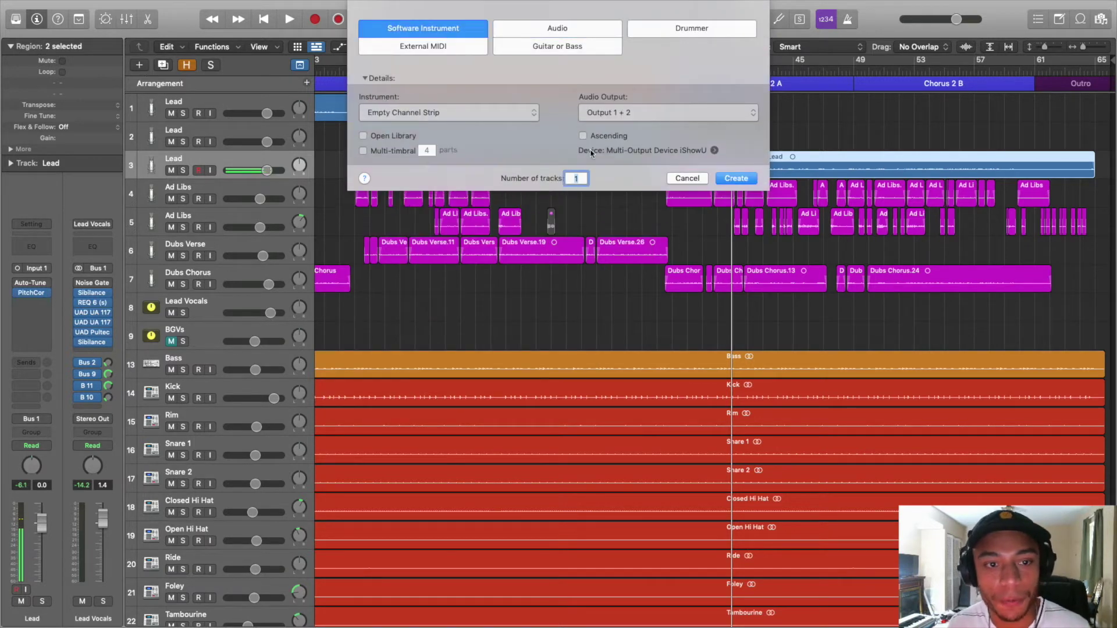
{"action": "key", "text": "Return"}
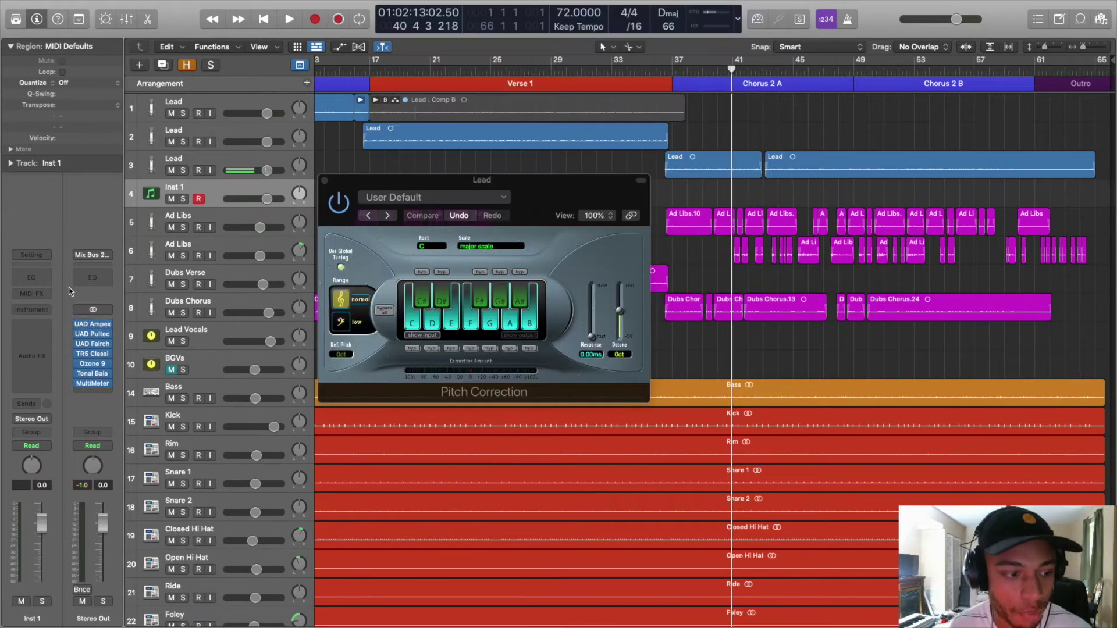
{"action": "left_click", "coordinate": [39, 313]}
{"action": "left_click", "coordinate": [81, 232]}
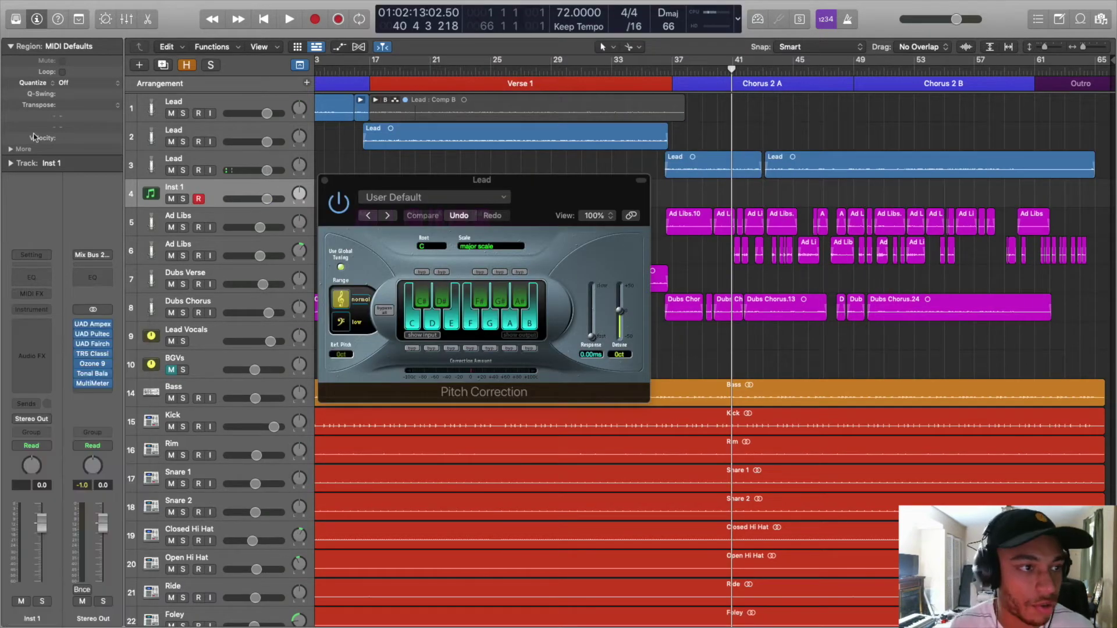
{"action": "left_click", "coordinate": [22, 22]}
{"action": "left_click", "coordinate": [189, 251]}
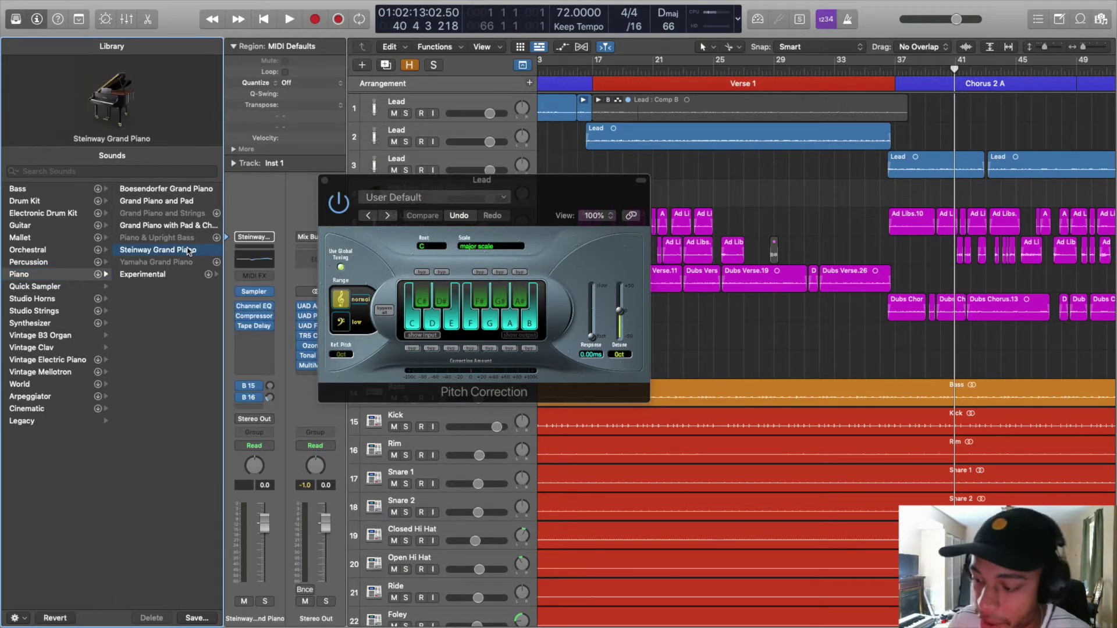
{"action": "left_click", "coordinate": [324, 181]}
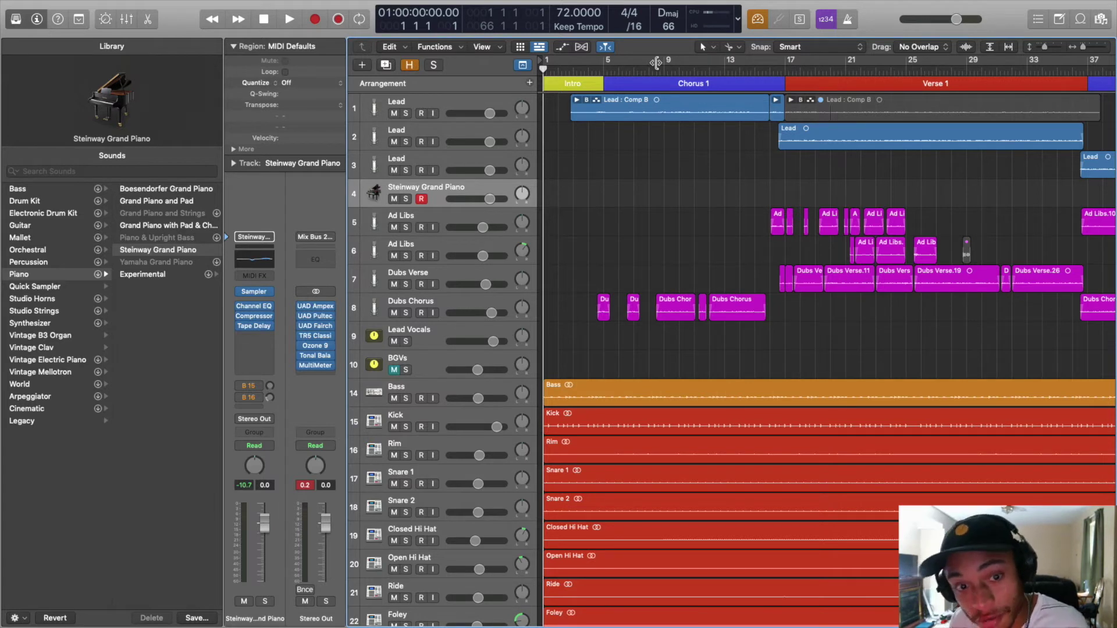
Place the playhead at bar 37, the start of Chorus 2 A.
{"action": "left_click", "coordinate": [599, 67]}
{"action": "key", "text": "Return"}
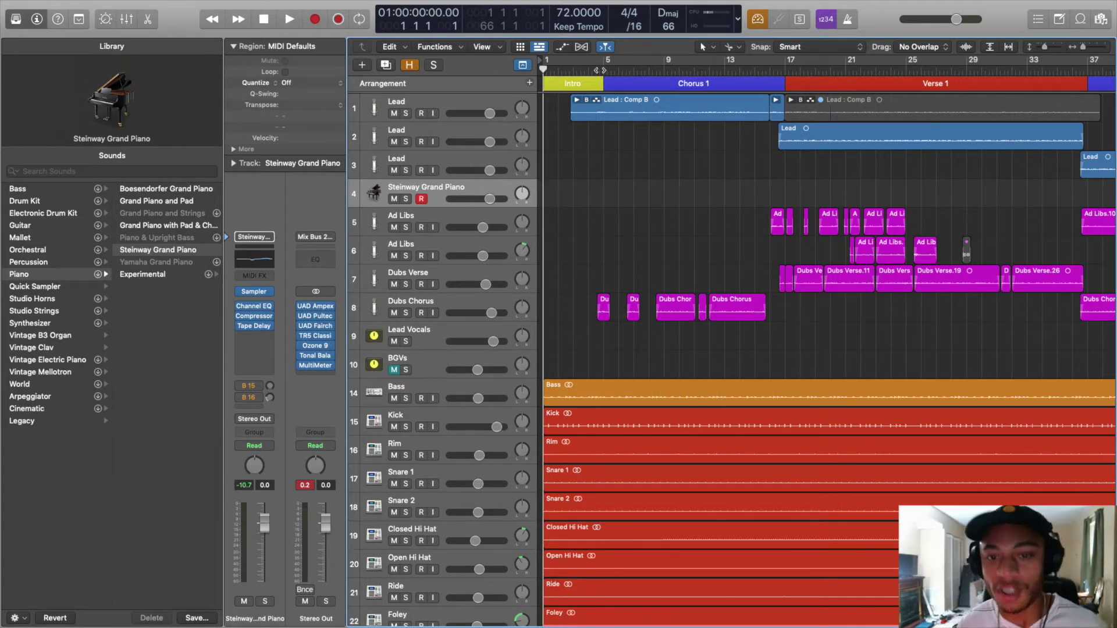
{"action": "left_click", "coordinate": [669, 12]}
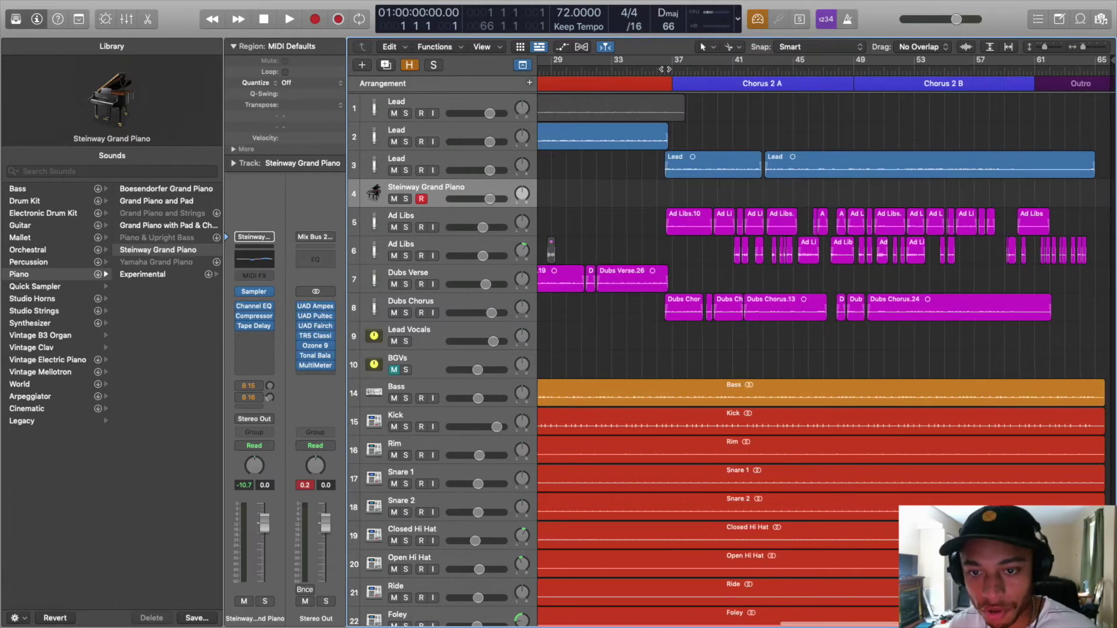
{"action": "left_click", "coordinate": [670, 68]}
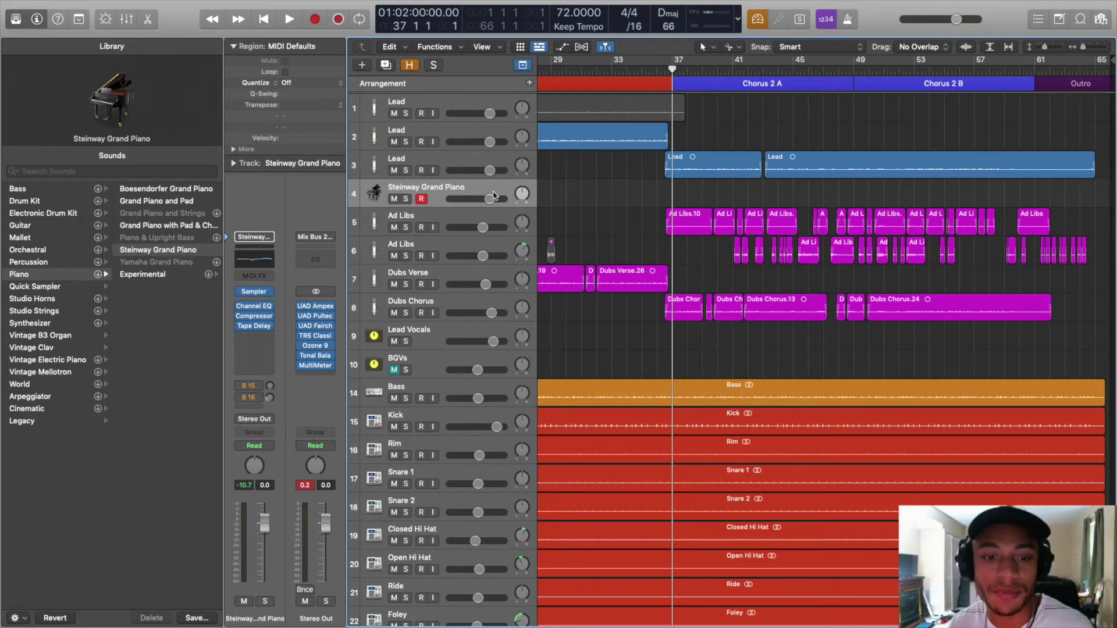
Delete the Steinway Grand Piano track and hide the sound library.
{"action": "right_click", "coordinate": [450, 190]}
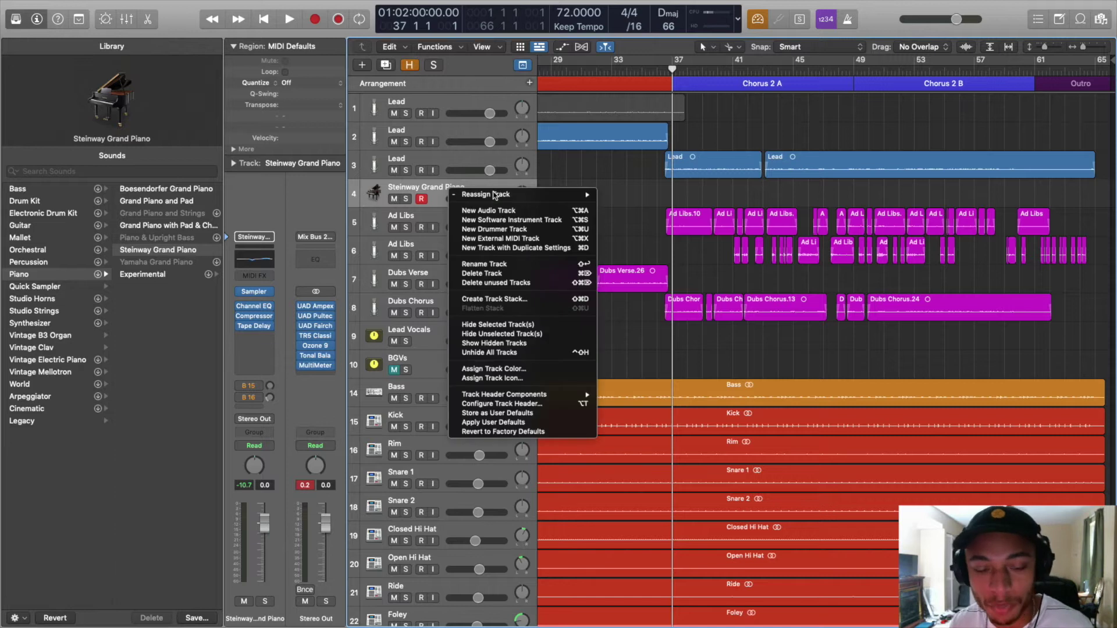
{"action": "left_click", "coordinate": [524, 274]}
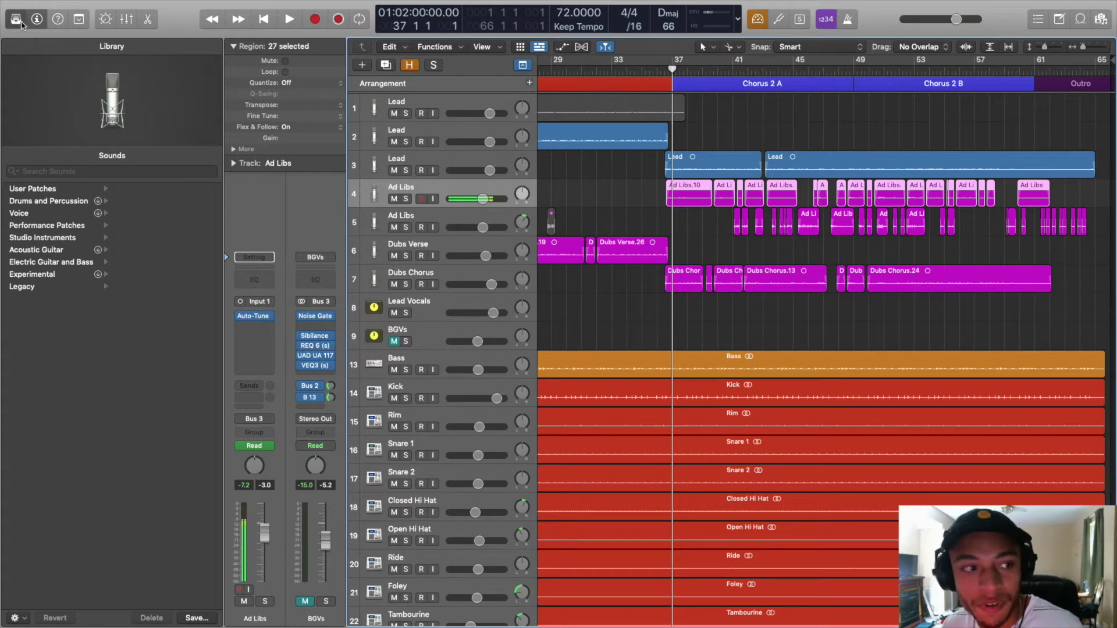
{"action": "left_click", "coordinate": [21, 22]}
Reopen Pitch Correction on the third Lead track and set its root to D with the major scale.
{"action": "left_click", "coordinate": [236, 160]}
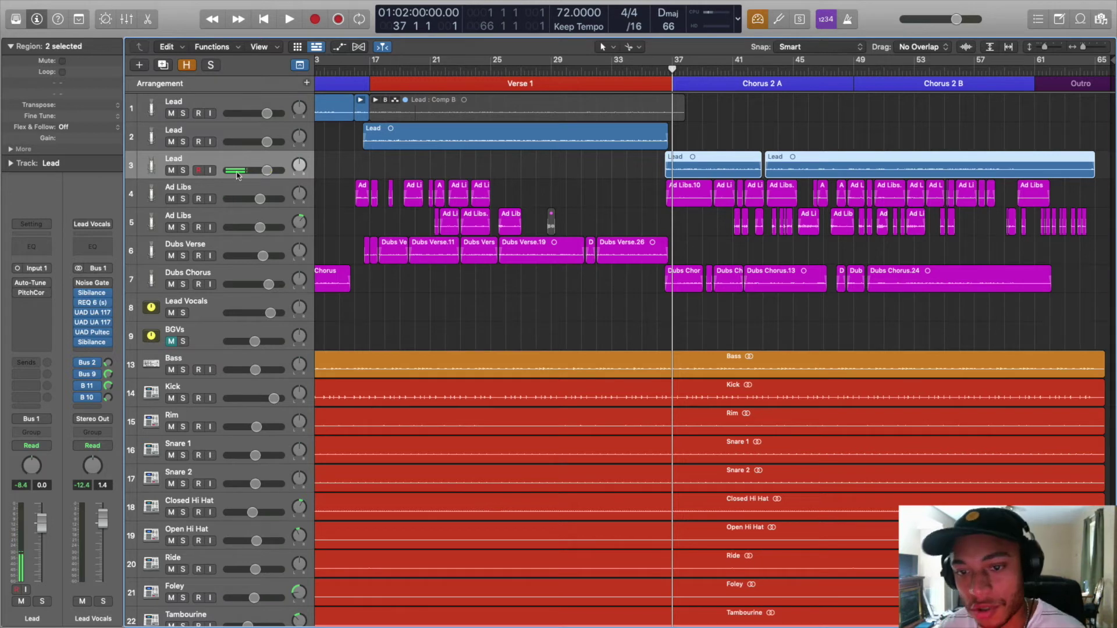
{"action": "left_click", "coordinate": [30, 293]}
{"action": "left_click", "coordinate": [341, 203]}
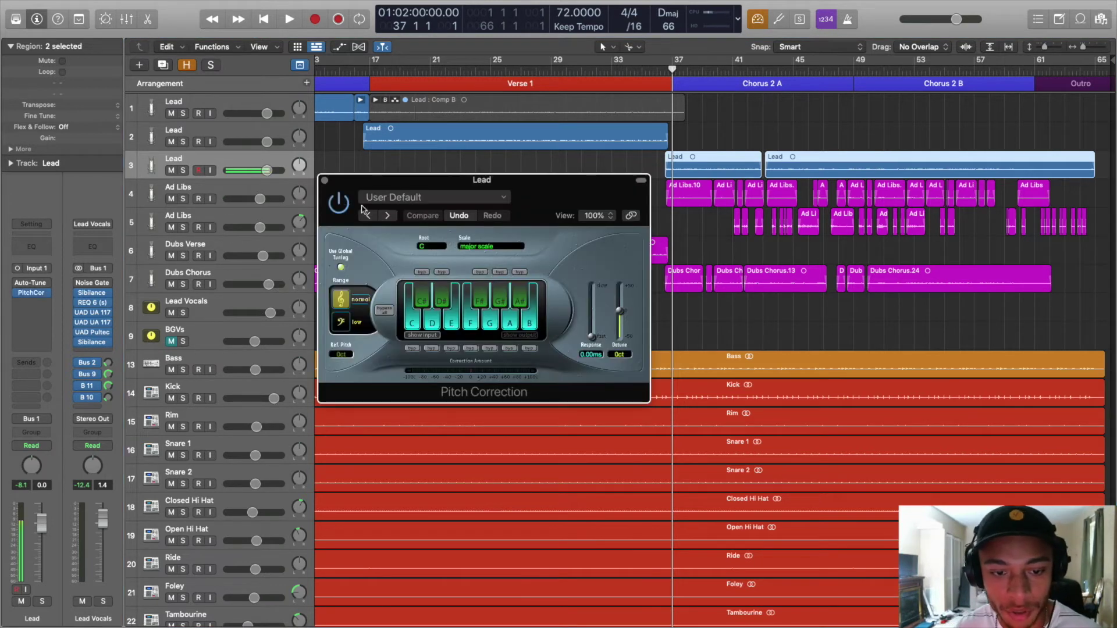
{"action": "left_click", "coordinate": [434, 248]}
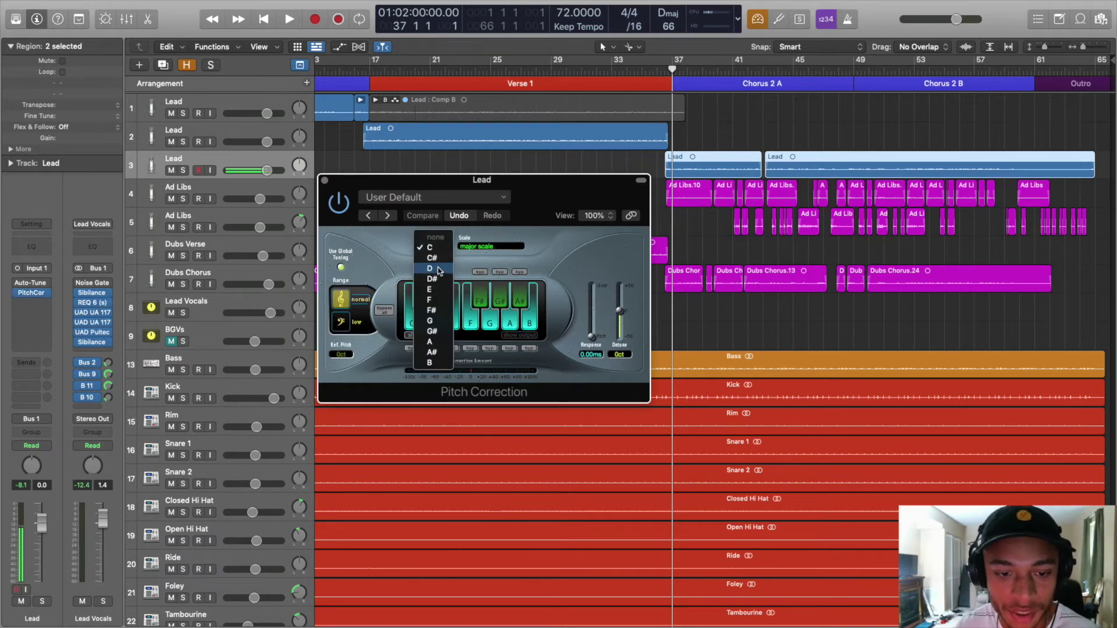
{"action": "left_click", "coordinate": [430, 268]}
{"action": "left_click", "coordinate": [474, 244]}
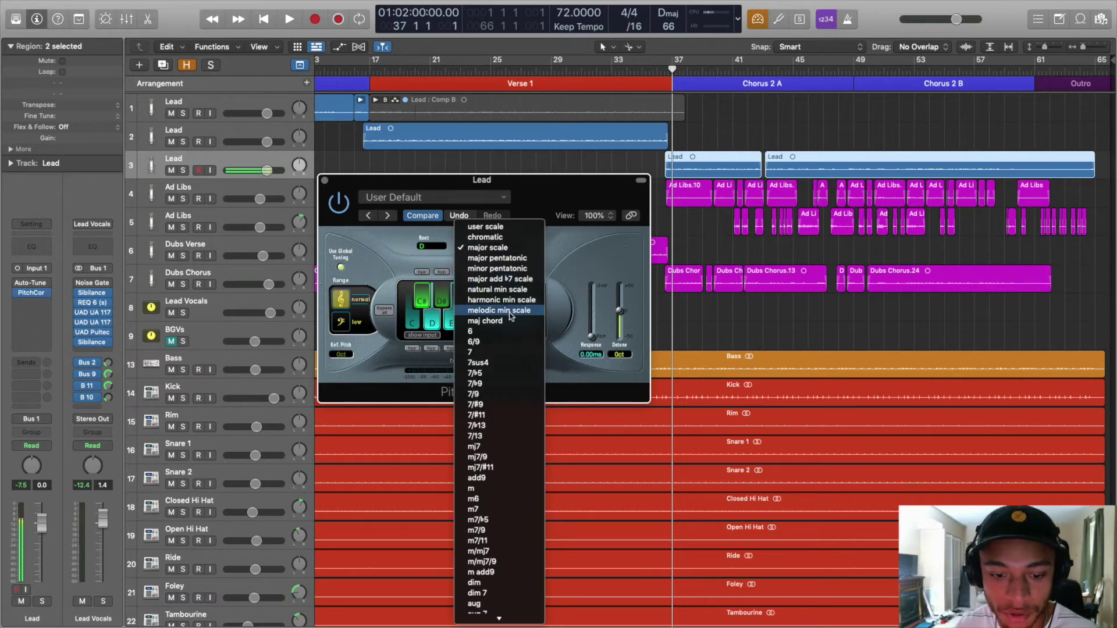
{"action": "scroll", "coordinate": [517, 415], "scroll_direction": "down", "scroll_amount": 2}
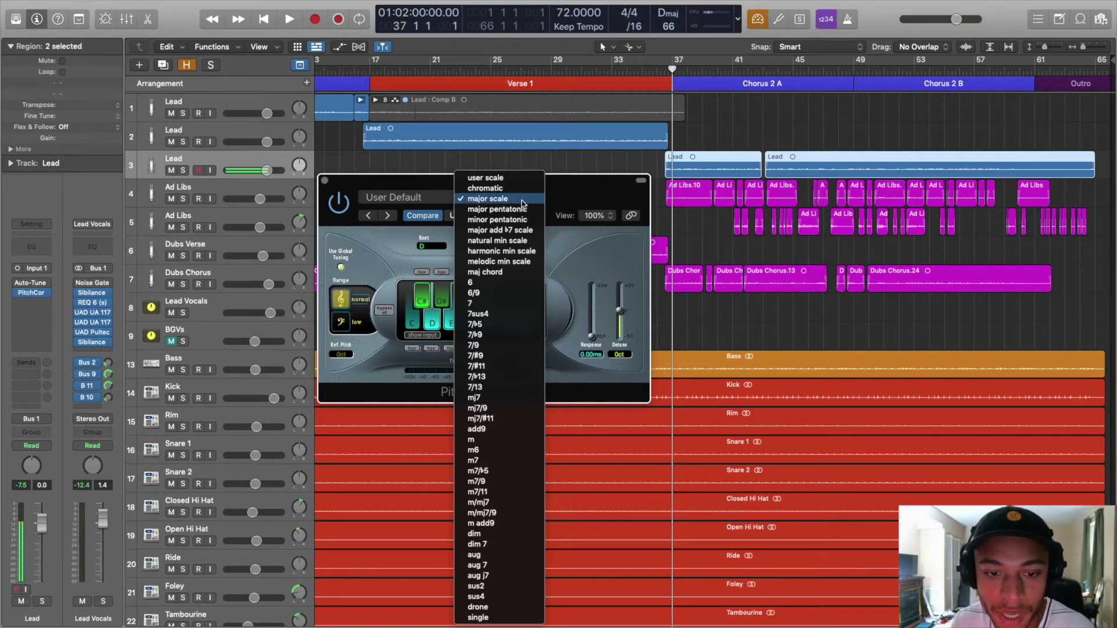
Demonstrate slow and fast Pitch Correction response times on the Lead track, ending at 175 ms.
{"action": "left_click", "coordinate": [592, 336]}
{"action": "mouse_move", "coordinate": [592, 336]}
{"action": "left_mouse_down"}
{"action": "mouse_move", "coordinate": [594, 303]}
{"action": "mouse_move", "coordinate": [593, 317]}
{"action": "left_mouse_up"}
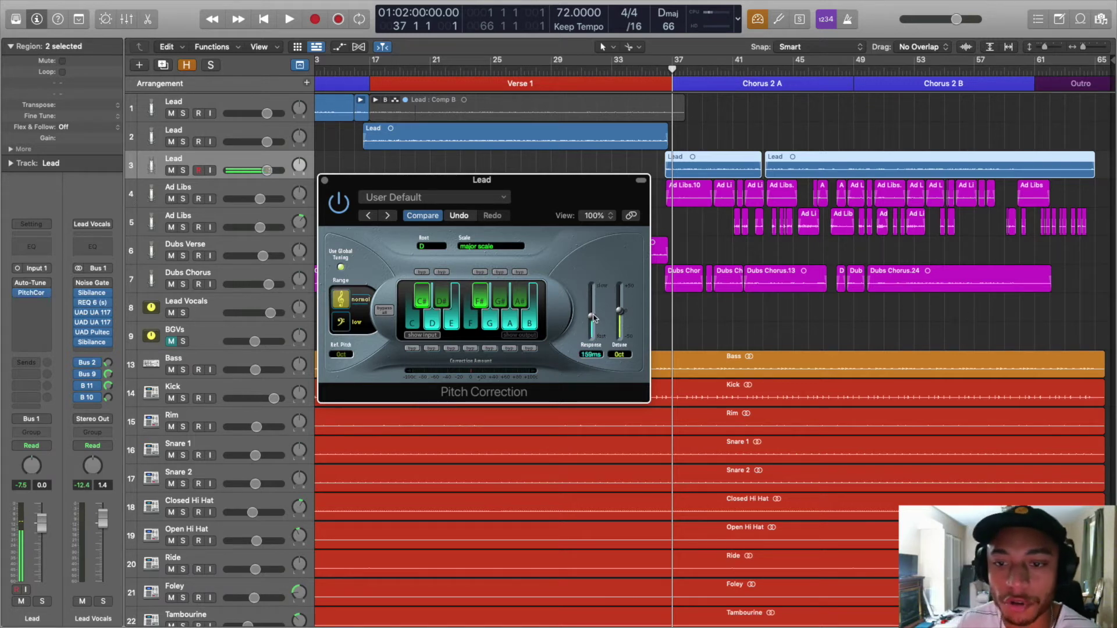
{"action": "left_click_drag", "start_coordinate": [593, 317], "coordinate": [591, 347]}
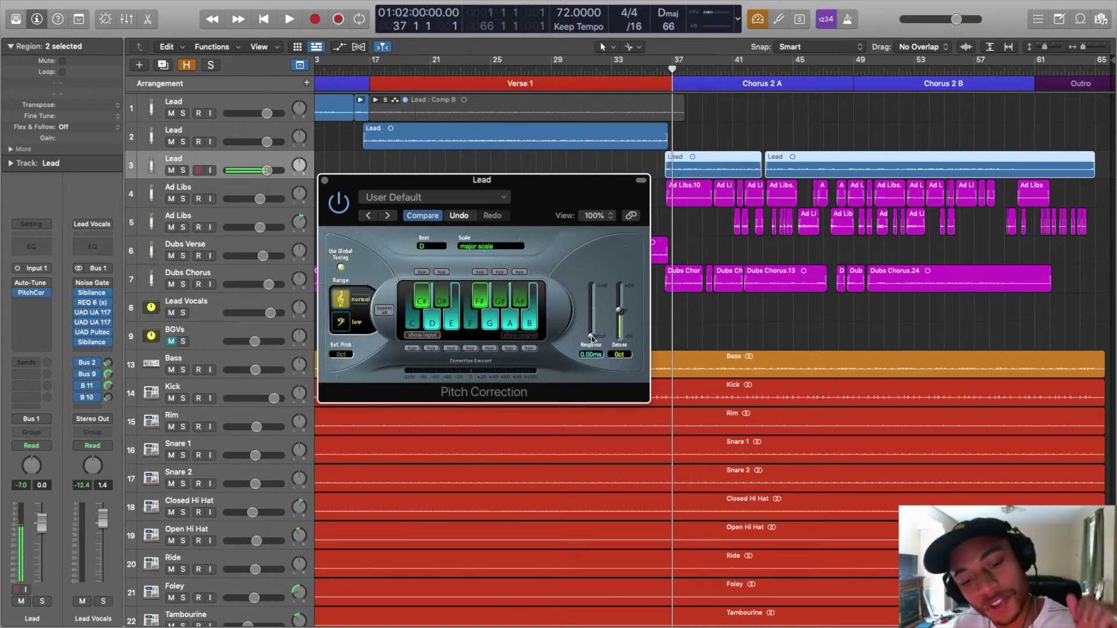
{"action": "left_click_drag", "start_coordinate": [592, 338], "coordinate": [594, 322]}
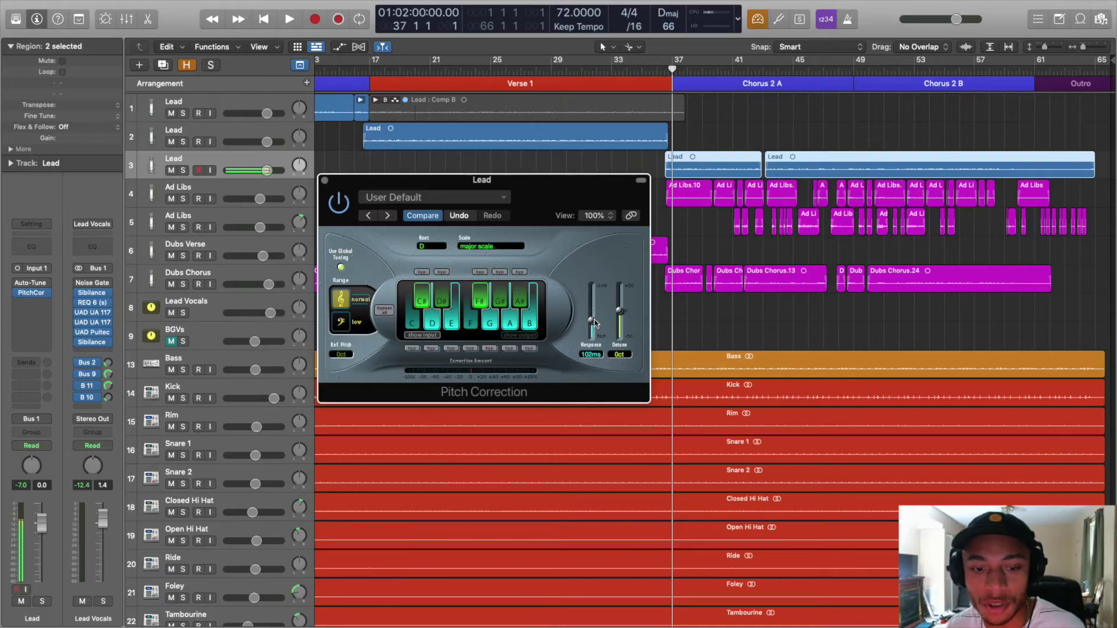
{"action": "left_click_drag", "start_coordinate": [594, 323], "coordinate": [593, 318]}
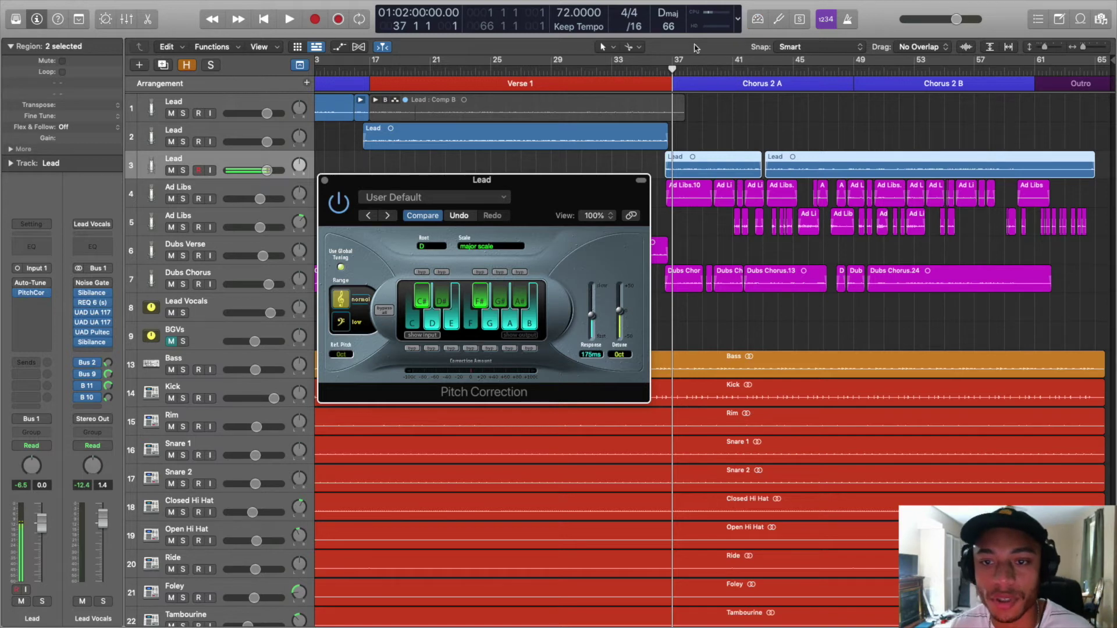
Play Chorus 2 A from bar 37 briefly to hear the Lead with the slow pitch correction response.
{"action": "left_click", "coordinate": [661, 72]}
{"action": "key", "text": "space"}
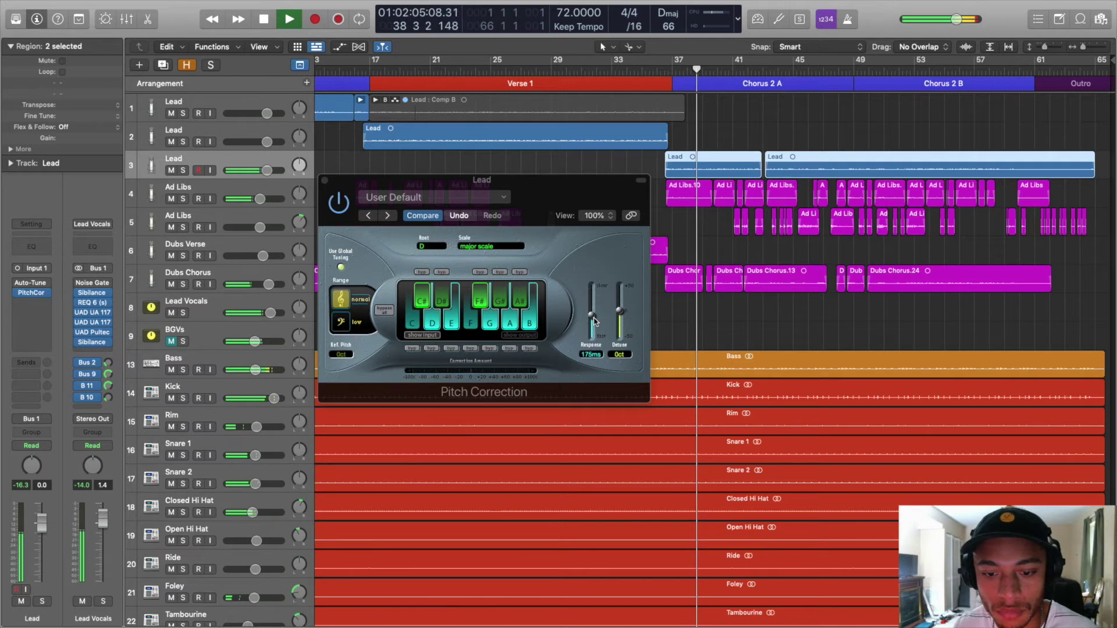
{"action": "key", "text": "space"}
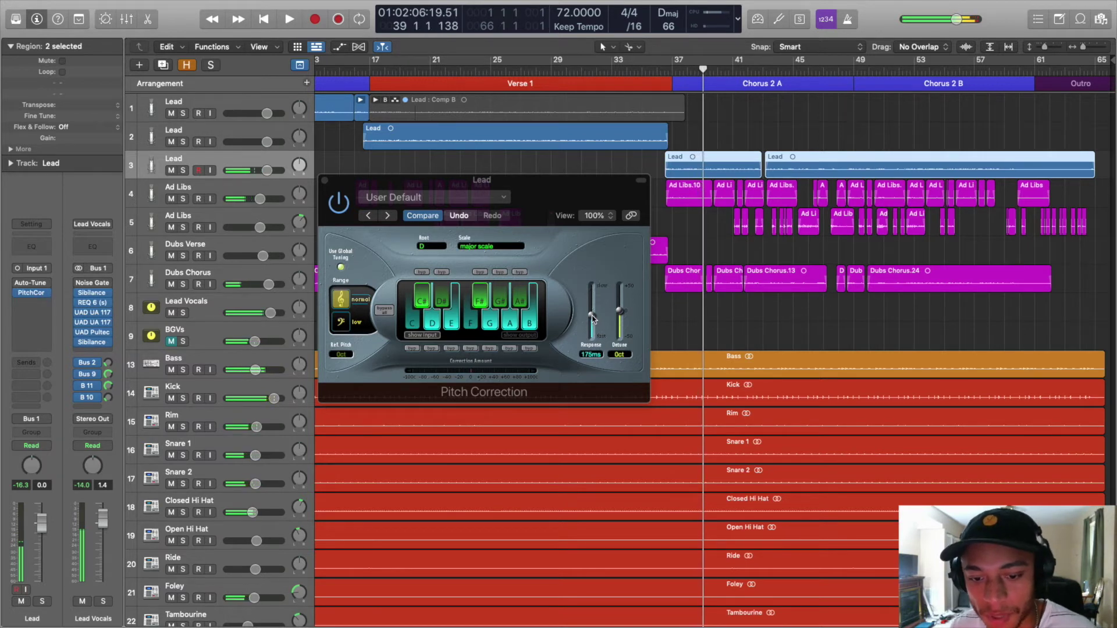
Set the Pitch Correction response to 84 ms and play the chorus to hear the change.
{"action": "left_click", "coordinate": [593, 319]}
{"action": "left_click_drag", "start_coordinate": [594, 319], "coordinate": [593, 325]}
{"action": "key", "text": "space"}
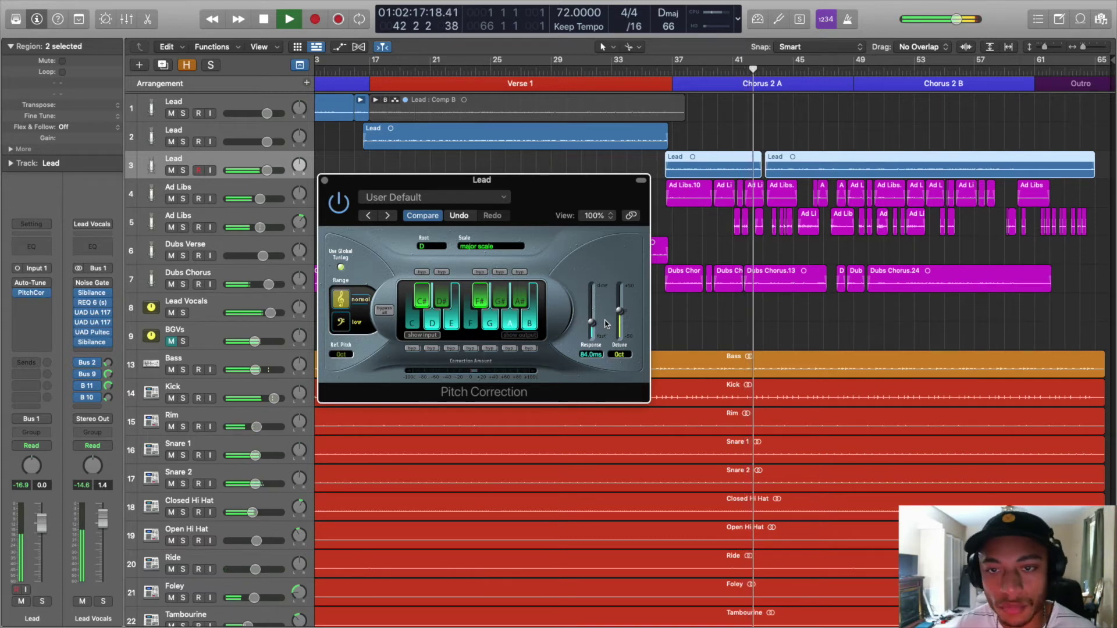
{"action": "key", "text": "space"}
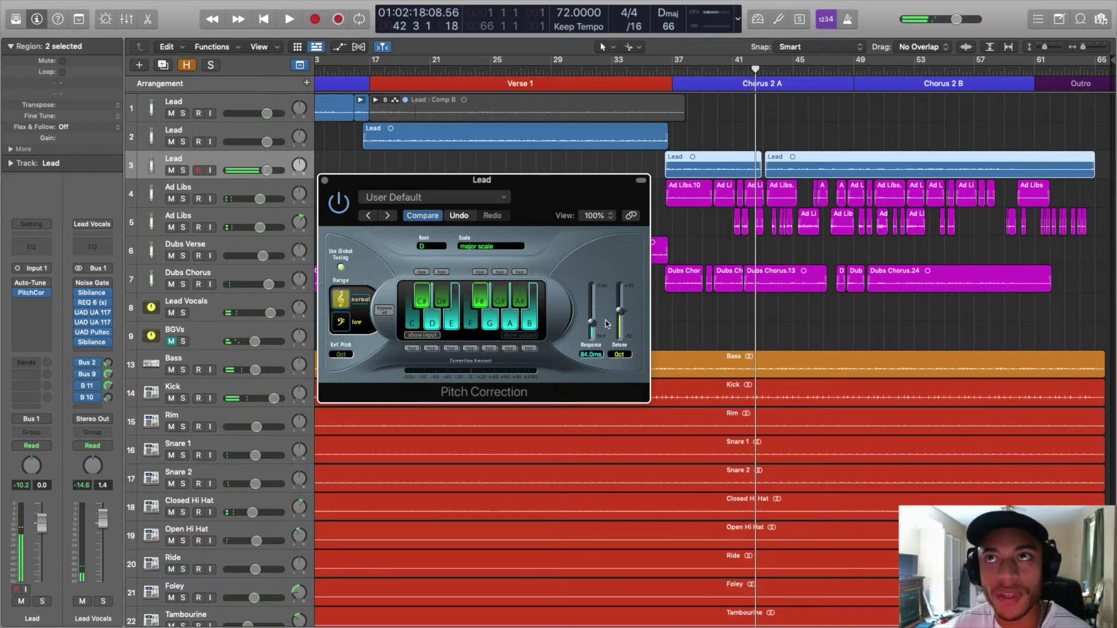
Set the Pitch Correction response to 0 ms and play Chorus 2 A again from bar 37.
{"action": "left_click_drag", "start_coordinate": [592, 323], "coordinate": [592, 344]}
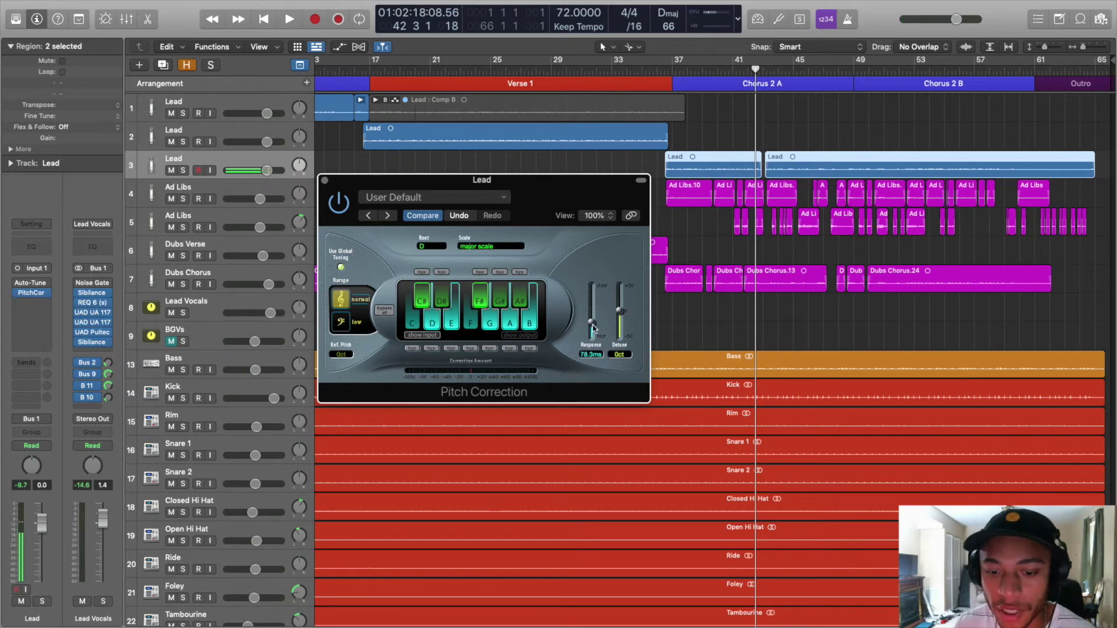
{"action": "left_click", "coordinate": [673, 73]}
{"action": "key", "text": "space"}
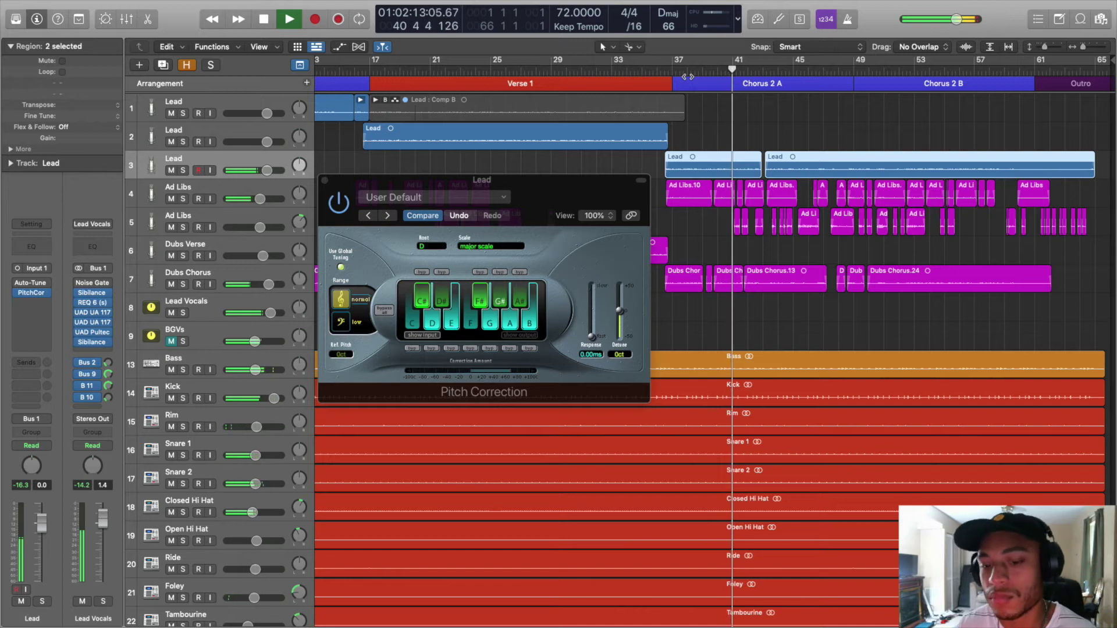
Stop the chorus playback and close the Lead track's Pitch Correction window.
{"action": "key", "text": "space"}
{"action": "left_click_drag", "start_coordinate": [573, 195], "coordinate": [579, 192]}
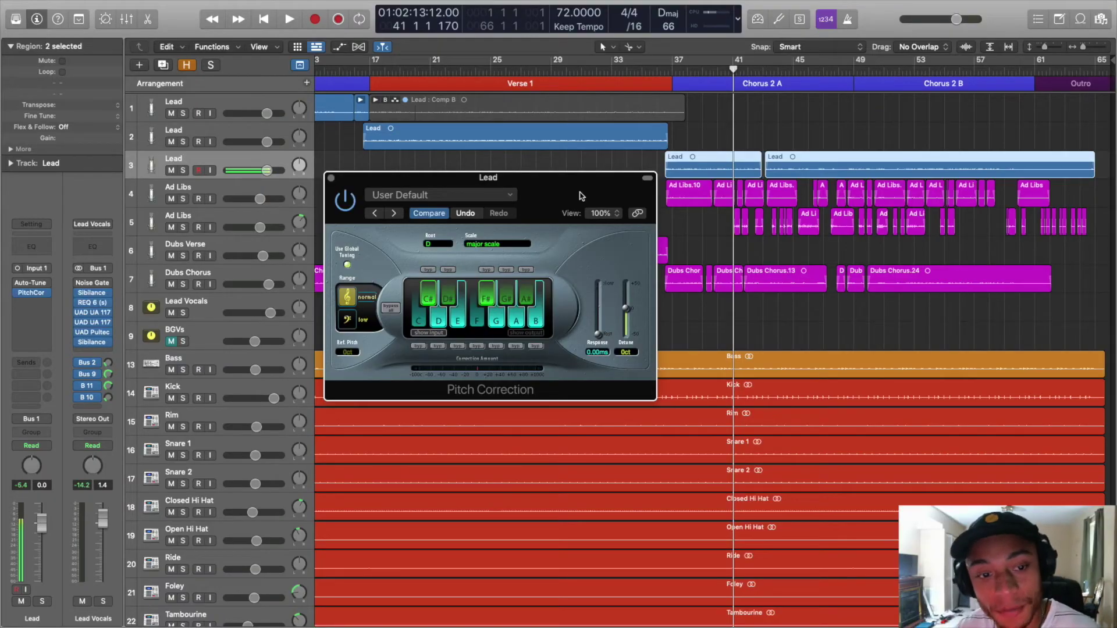
{"action": "left_click", "coordinate": [331, 178]}
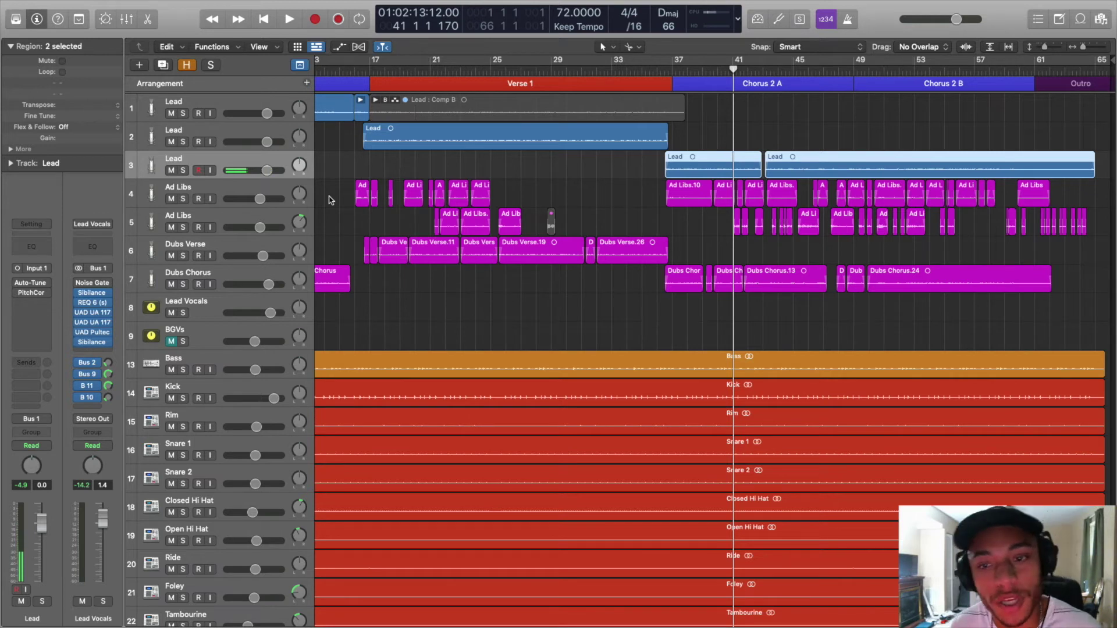
Select the Lead Vocals track and insert a stereo Antares Auto-Key plug-in on the Stereo Out channel.
{"action": "left_click", "coordinate": [221, 303]}
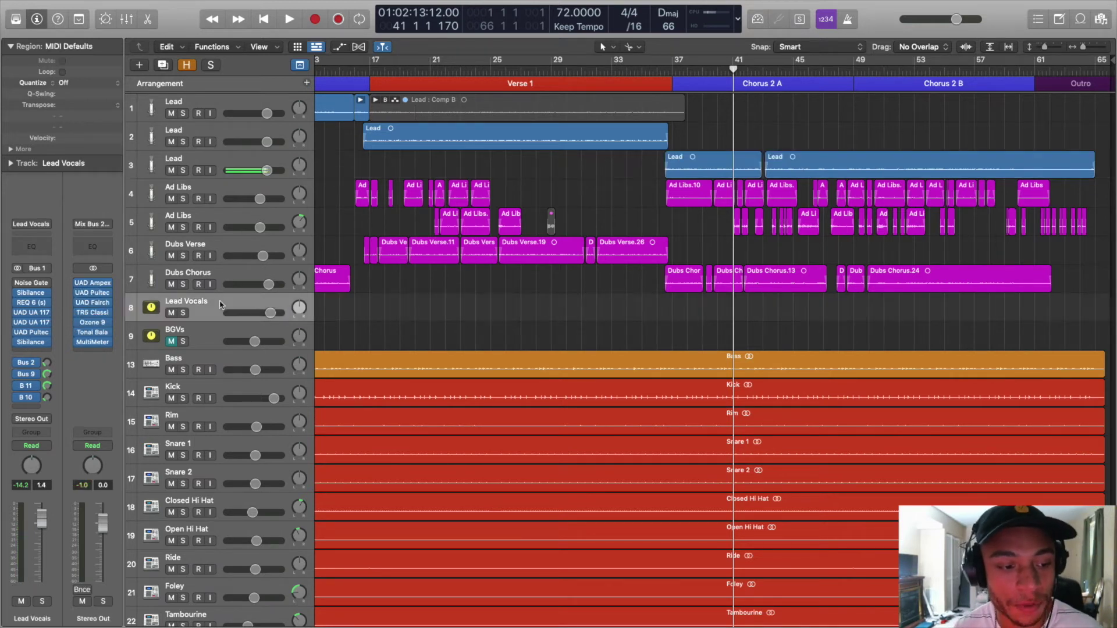
{"action": "left_click", "coordinate": [103, 352]}
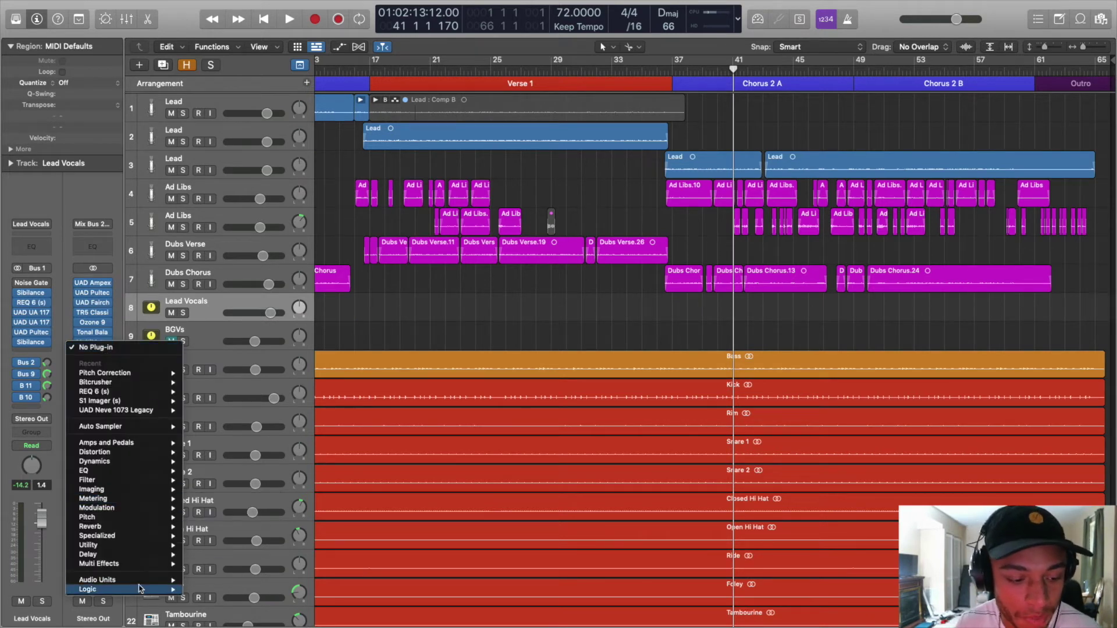
{"action": "mouse_move", "coordinate": [139, 580]}
{"action": "mouse_move", "coordinate": [225, 582]}
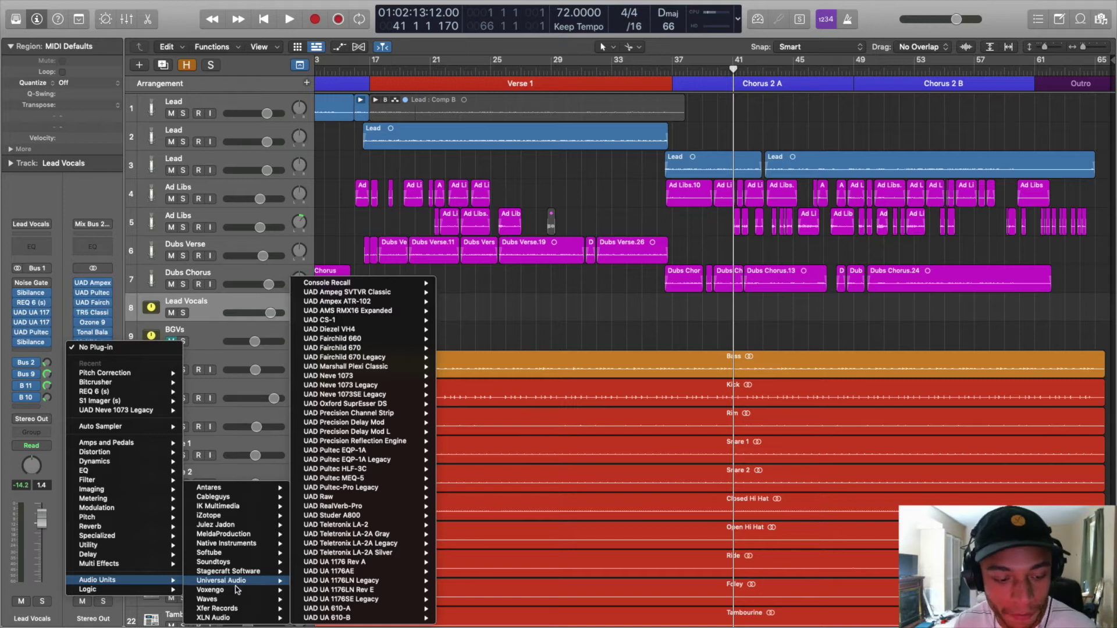
{"action": "mouse_move", "coordinate": [213, 489]}
{"action": "mouse_move", "coordinate": [332, 488]}
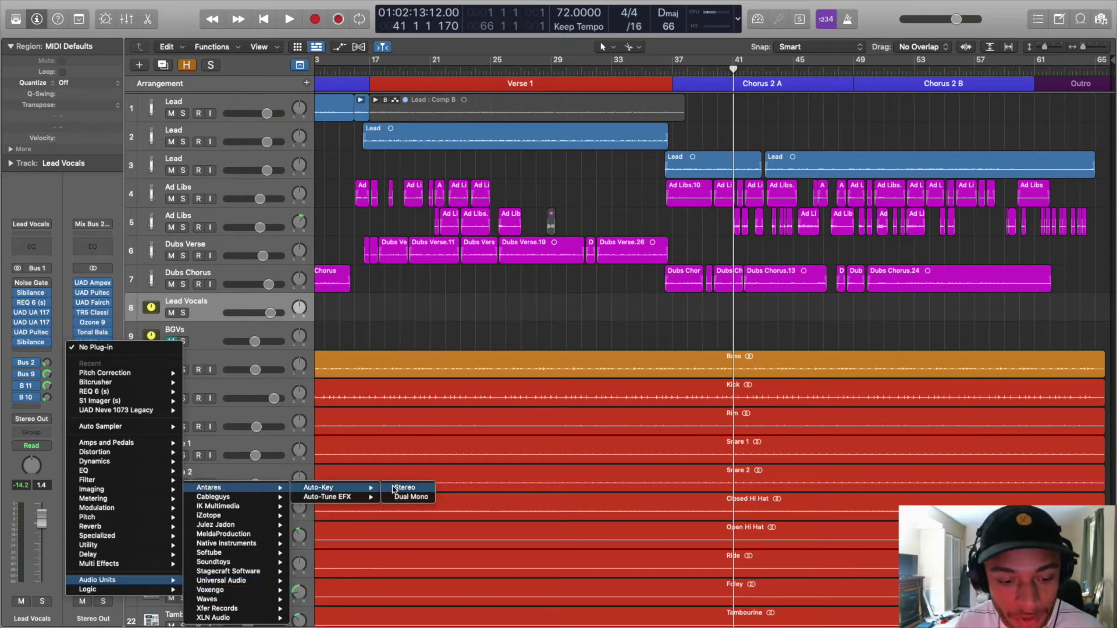
{"action": "left_click", "coordinate": [403, 488]}
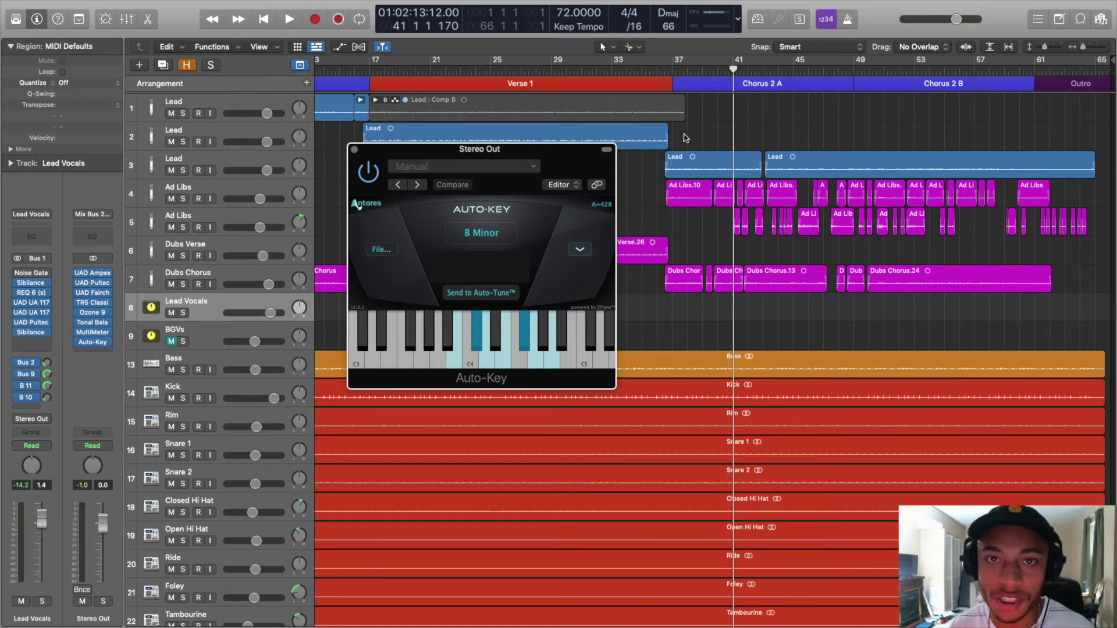
Play the song briefly through Auto-Key to detect its key and send that key to Auto-Tune.
{"action": "left_click", "coordinate": [656, 71]}
{"action": "key", "text": "space"}
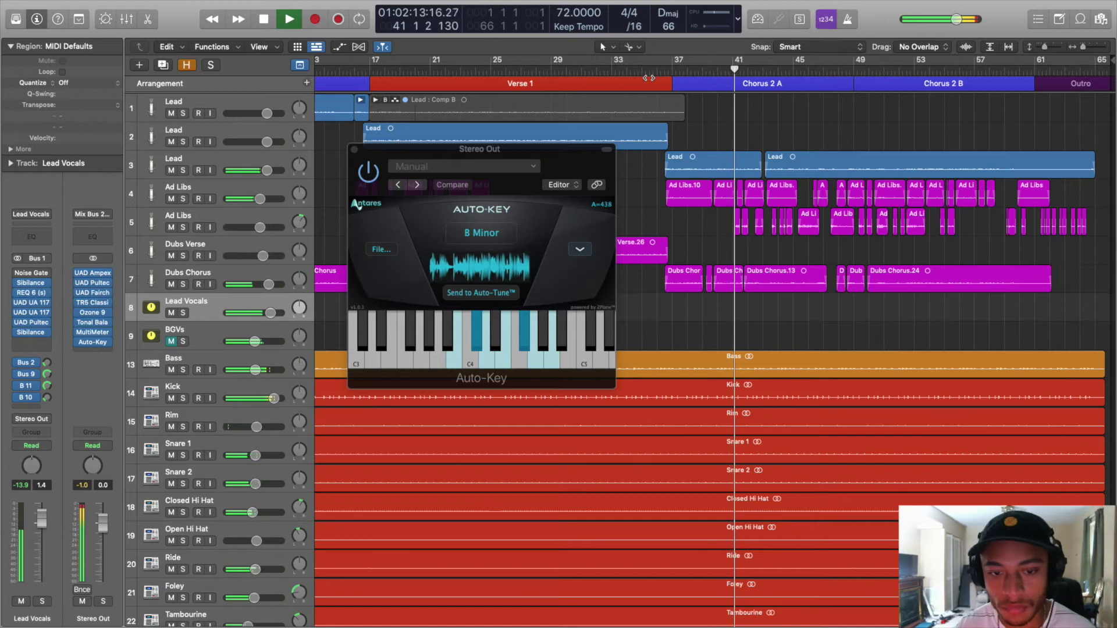
{"action": "key", "text": "space"}
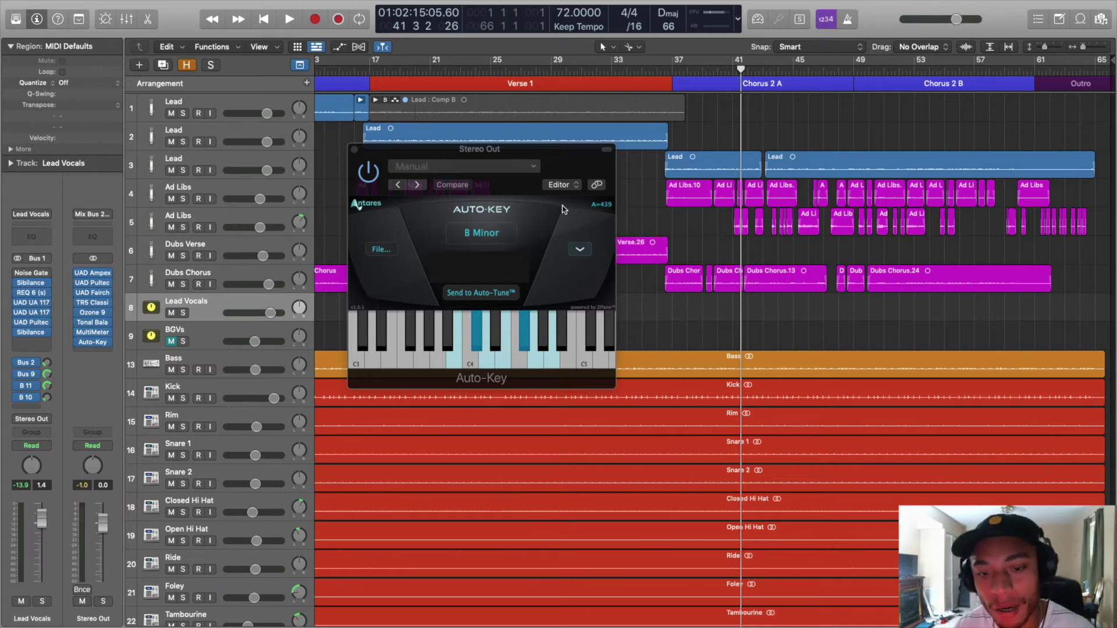
{"action": "left_click", "coordinate": [505, 296]}
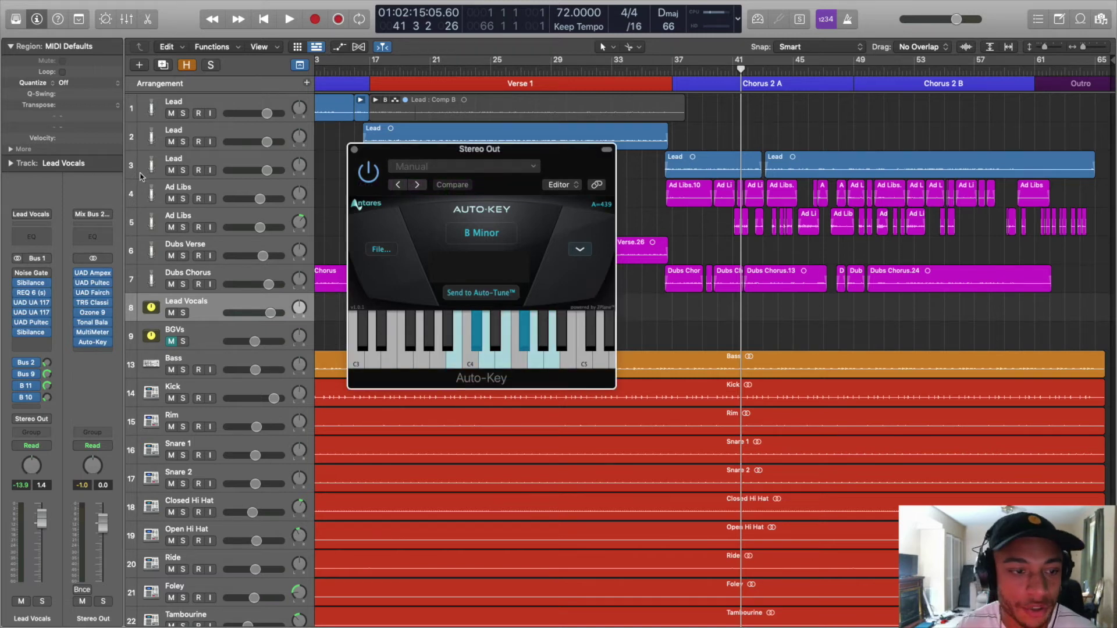
Open Auto-Tune EFX on the chorus Lead track, reset it to C major, and send it the B minor key from Auto-Key.
{"action": "left_click", "coordinate": [218, 158]}
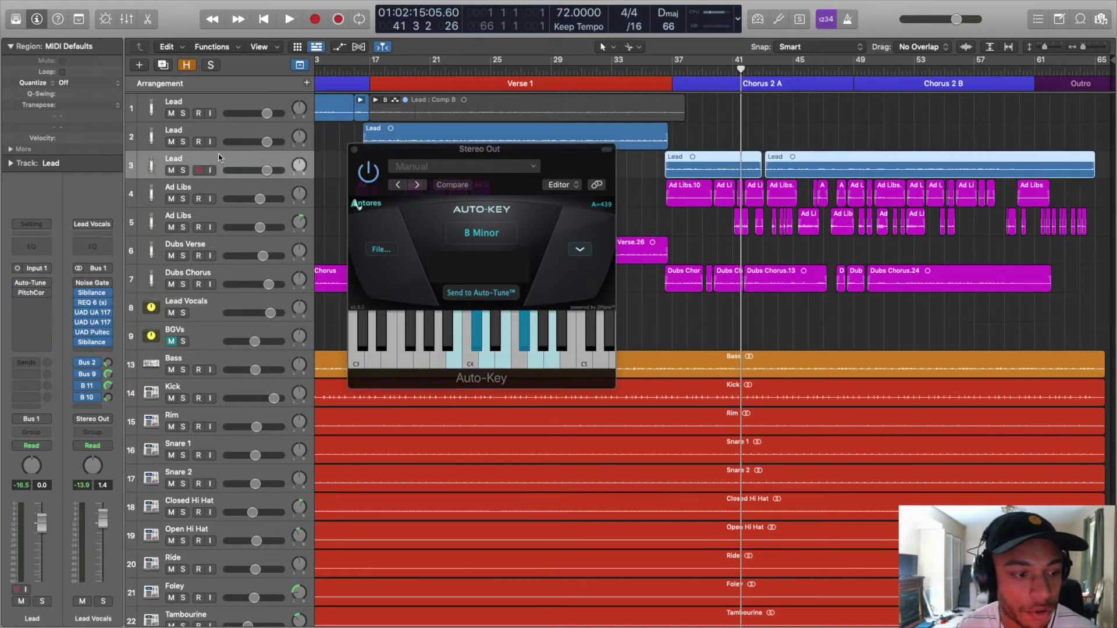
{"action": "left_click", "coordinate": [35, 283]}
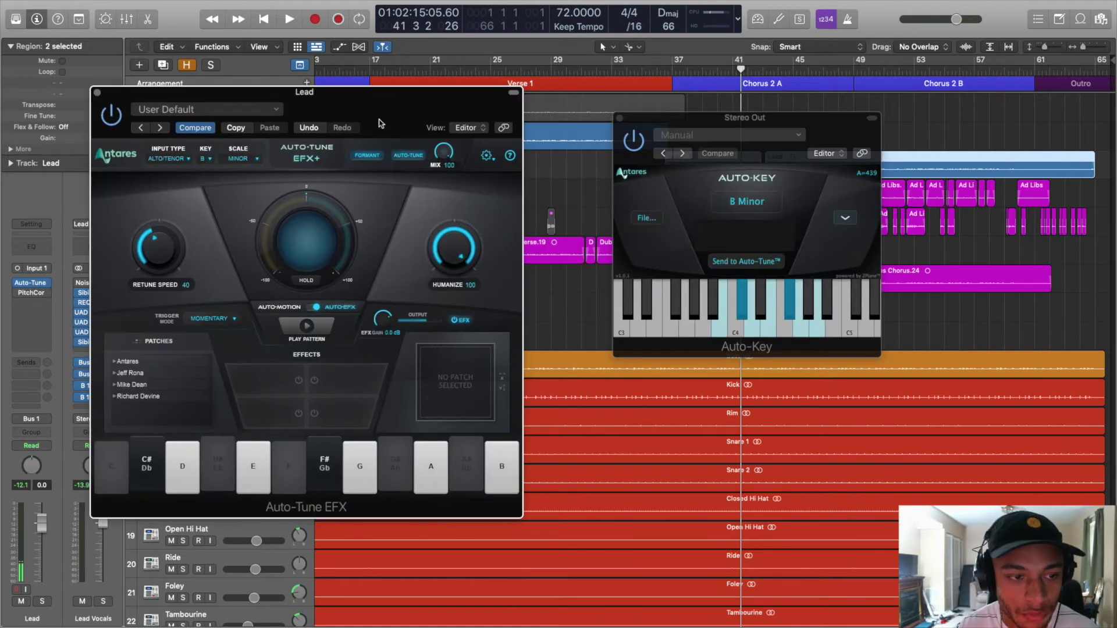
{"action": "left_click", "coordinate": [209, 158]}
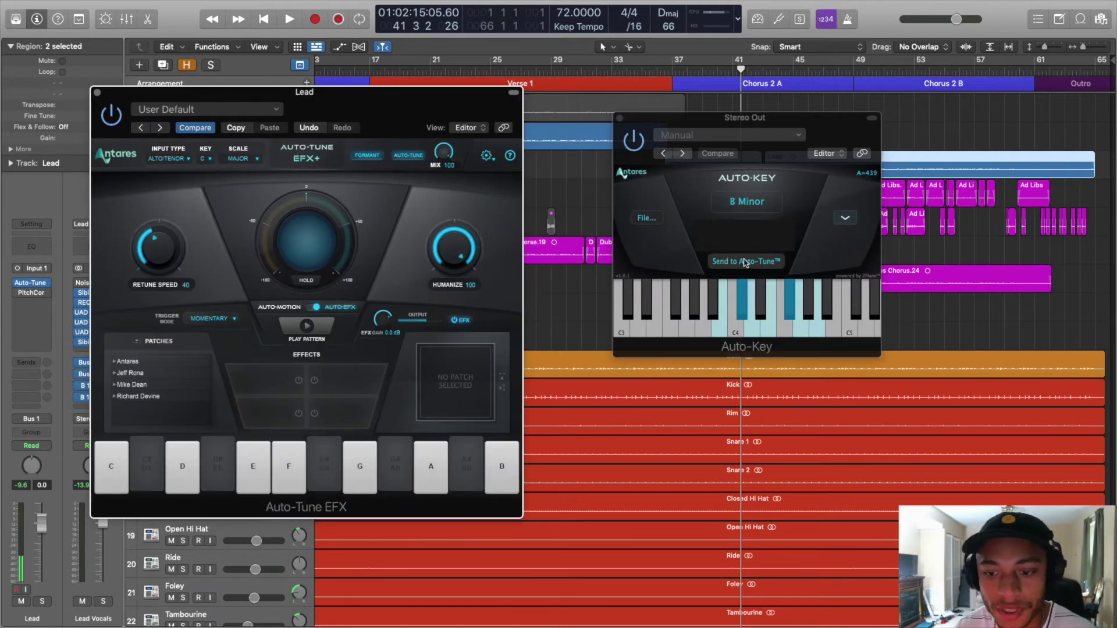
{"action": "left_click", "coordinate": [745, 262]}
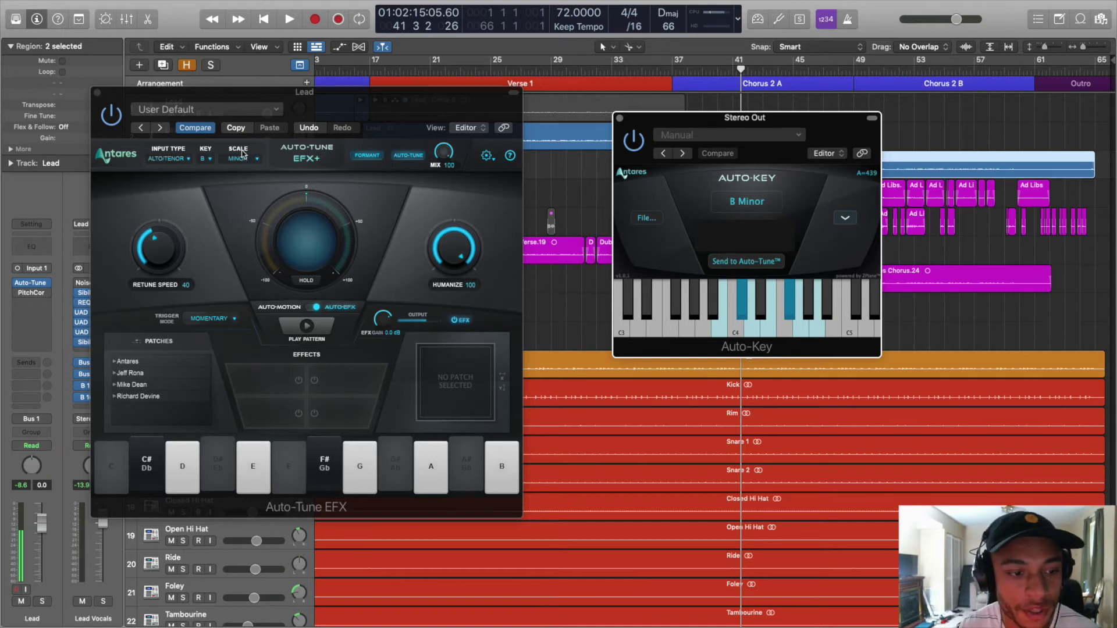
Try a Retune Speed of 0 in the Lead's Auto-Tune EFX, return it to 40, and try the Humanize control.
{"action": "left_click_drag", "start_coordinate": [324, 95], "coordinate": [420, 109]}
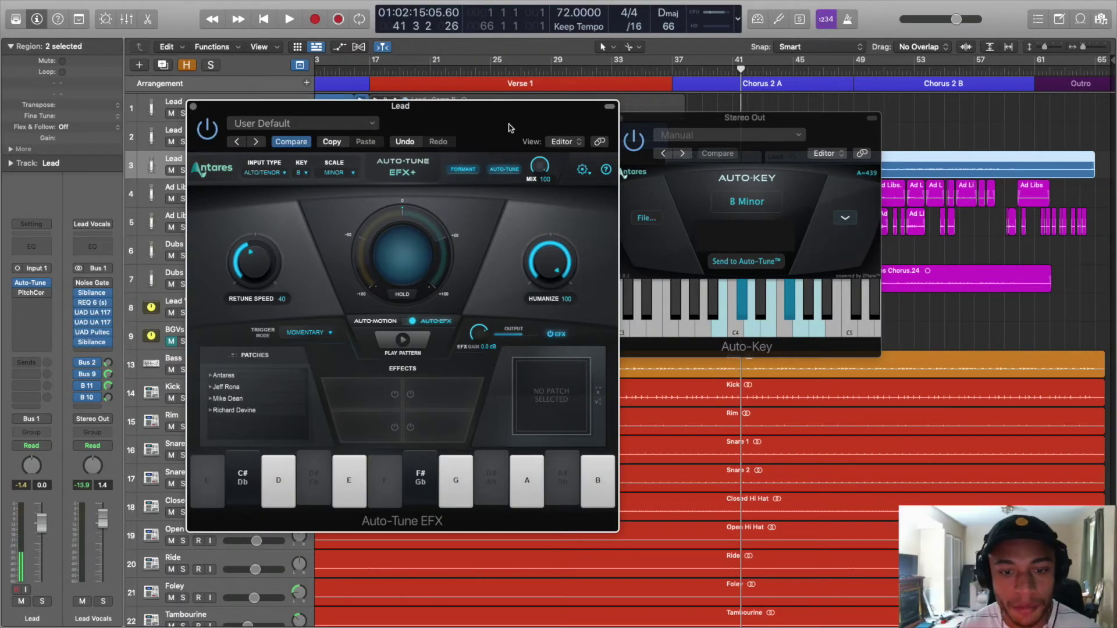
{"action": "left_click_drag", "start_coordinate": [508, 128], "coordinate": [614, 80]}
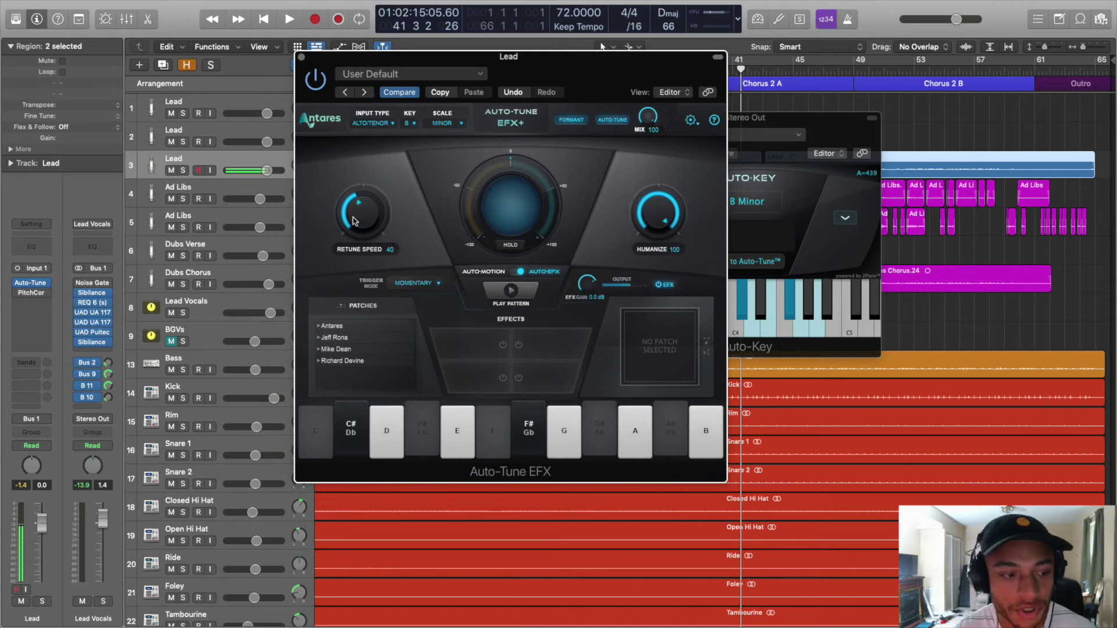
{"action": "left_click", "coordinate": [31, 293]}
{"action": "left_click", "coordinate": [333, 179]}
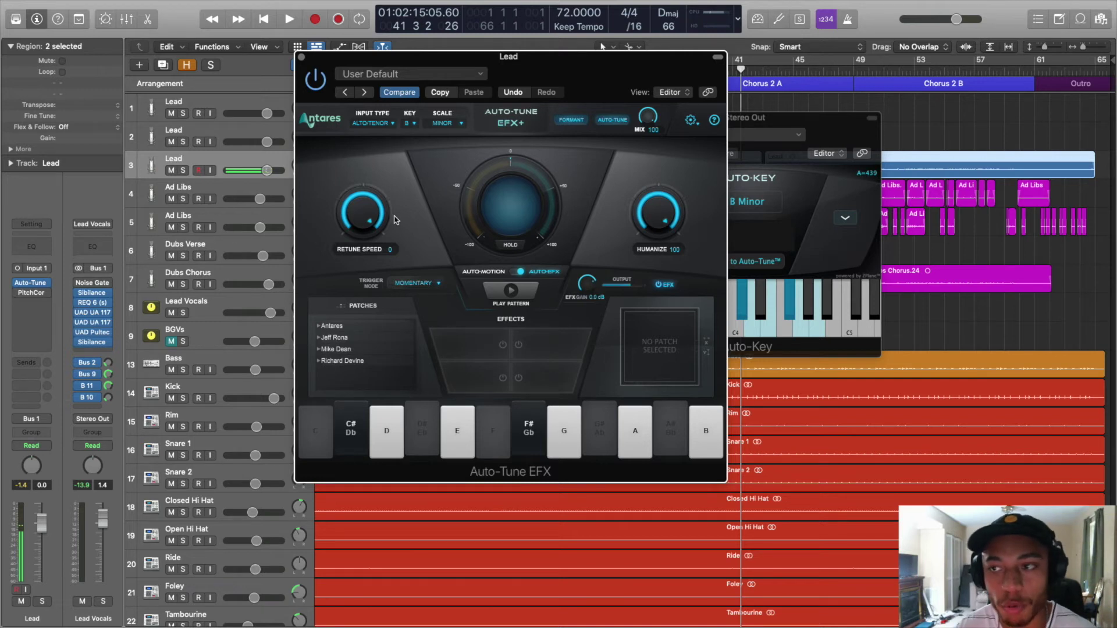
{"action": "left_click_drag", "start_coordinate": [375, 226], "coordinate": [379, 303]}
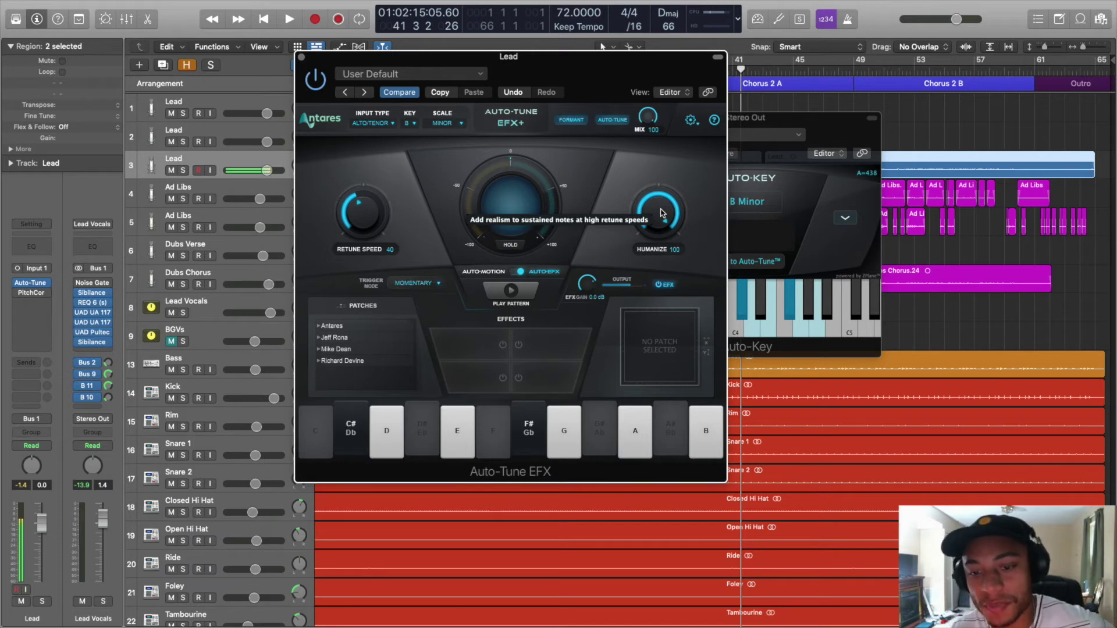
{"action": "mouse_move", "coordinate": [672, 214]}
{"action": "left_mouse_down"}
{"action": "mouse_move", "coordinate": [656, 336]}
{"action": "mouse_move", "coordinate": [659, 163]}
{"action": "mouse_move", "coordinate": [687, 202]}
{"action": "left_mouse_up"}
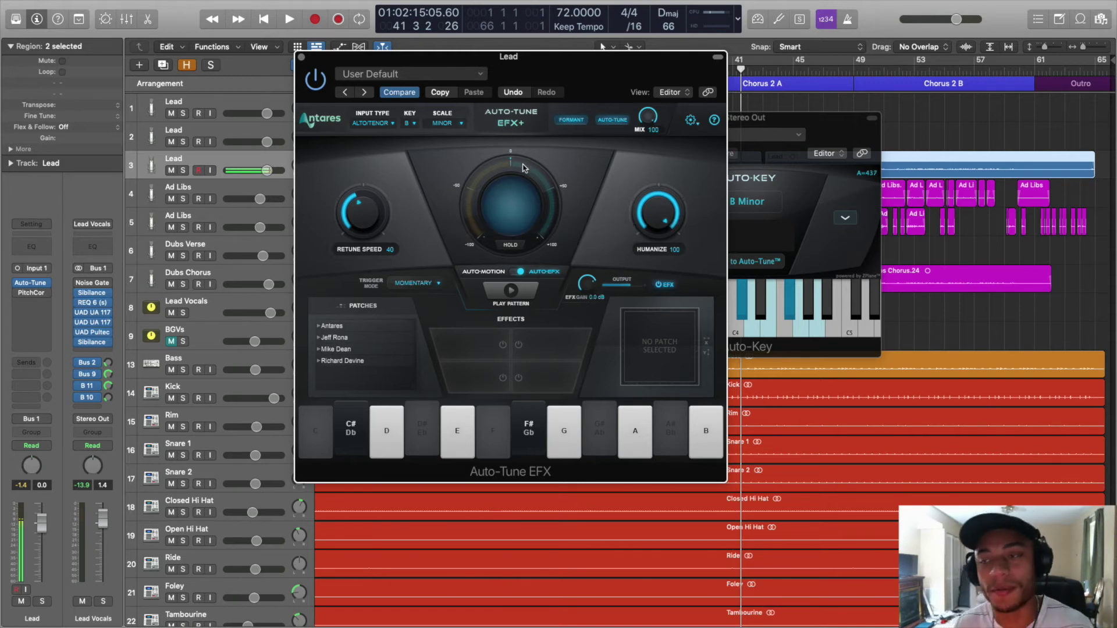
Browse the Antares effect patches in Auto-Tune EFX and collapse the folder again.
{"action": "left_click", "coordinate": [329, 330]}
{"action": "scroll", "coordinate": [361, 355], "scroll_direction": "down", "scroll_amount": 3}
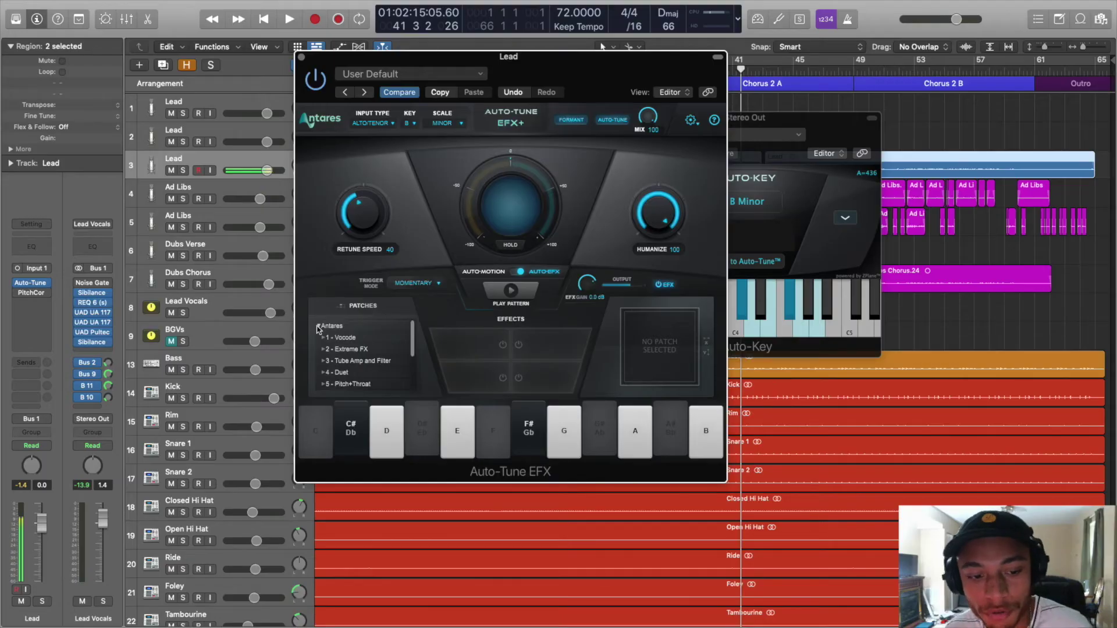
{"action": "left_click", "coordinate": [318, 326]}
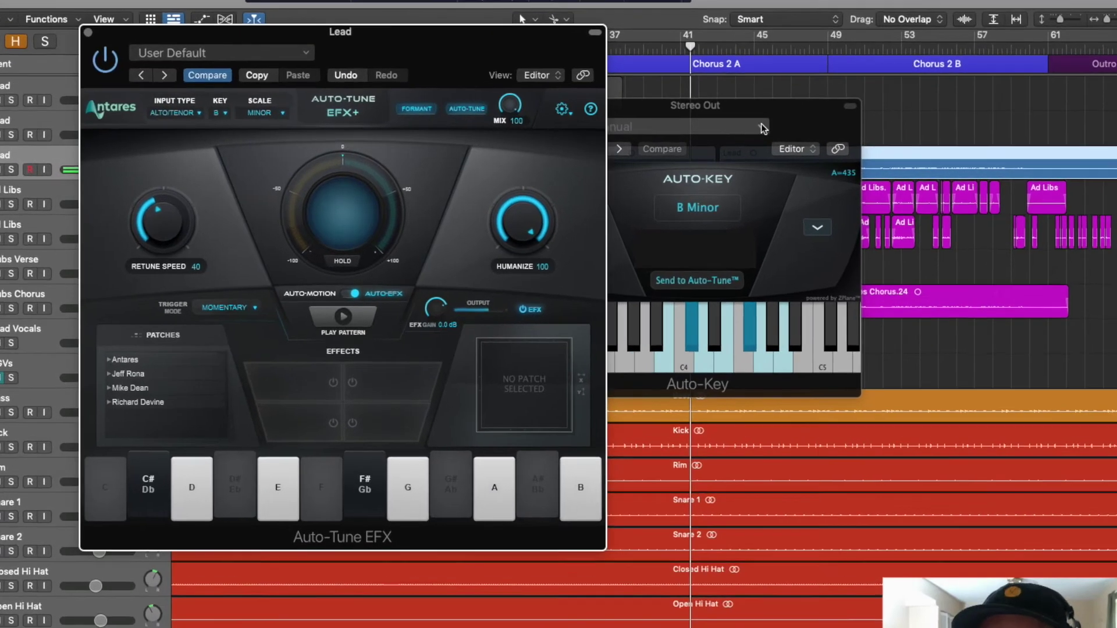
Move Auto-Key aside and close both the Auto-Tune EFX and Auto-Key plug-in windows.
{"action": "left_click_drag", "start_coordinate": [837, 119], "coordinate": [895, 123]}
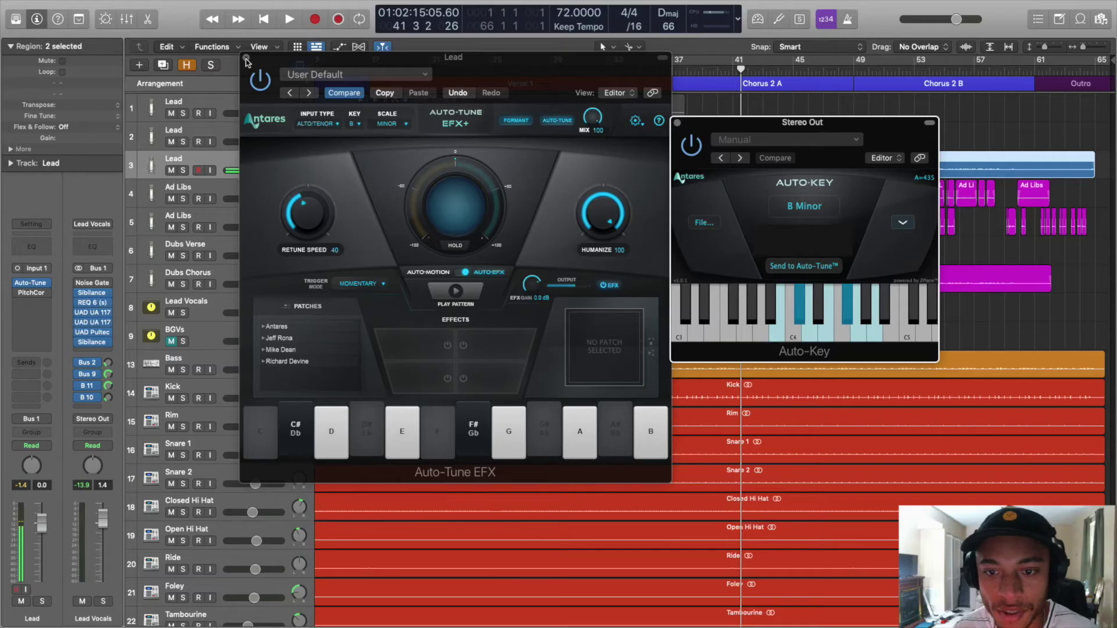
{"action": "key", "text": "super+w"}
{"action": "left_click", "coordinate": [677, 124]}
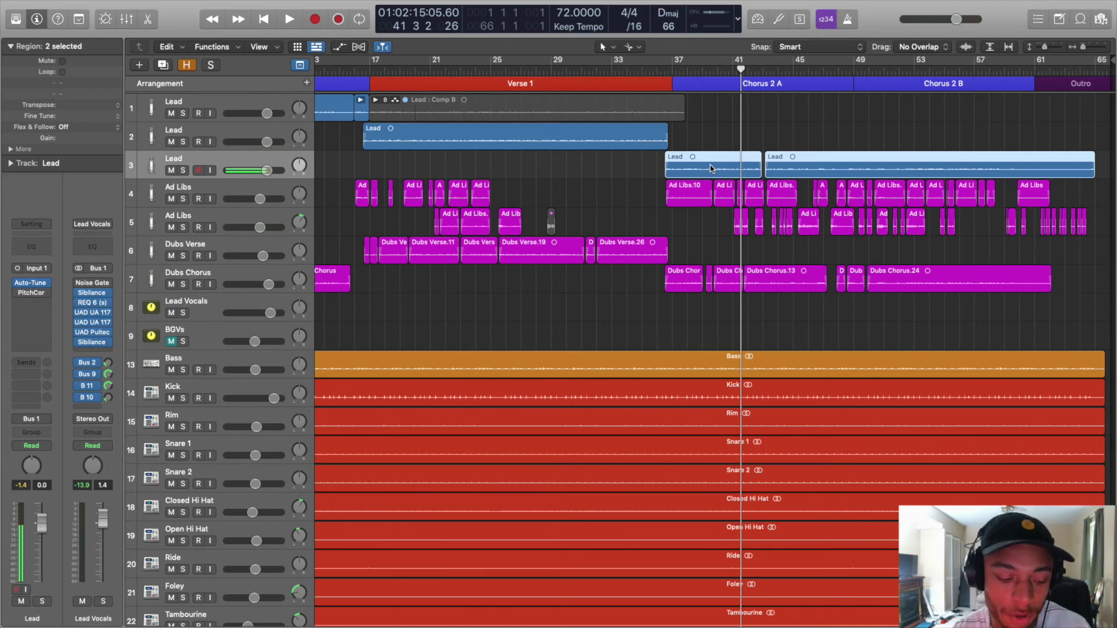
Show the Flex controls, enable Flex on the chorus Lead track, and set its mode to Flex Pitch.
{"action": "scroll", "coordinate": [711, 169], "scroll_direction": "right", "scroll_amount": 1}
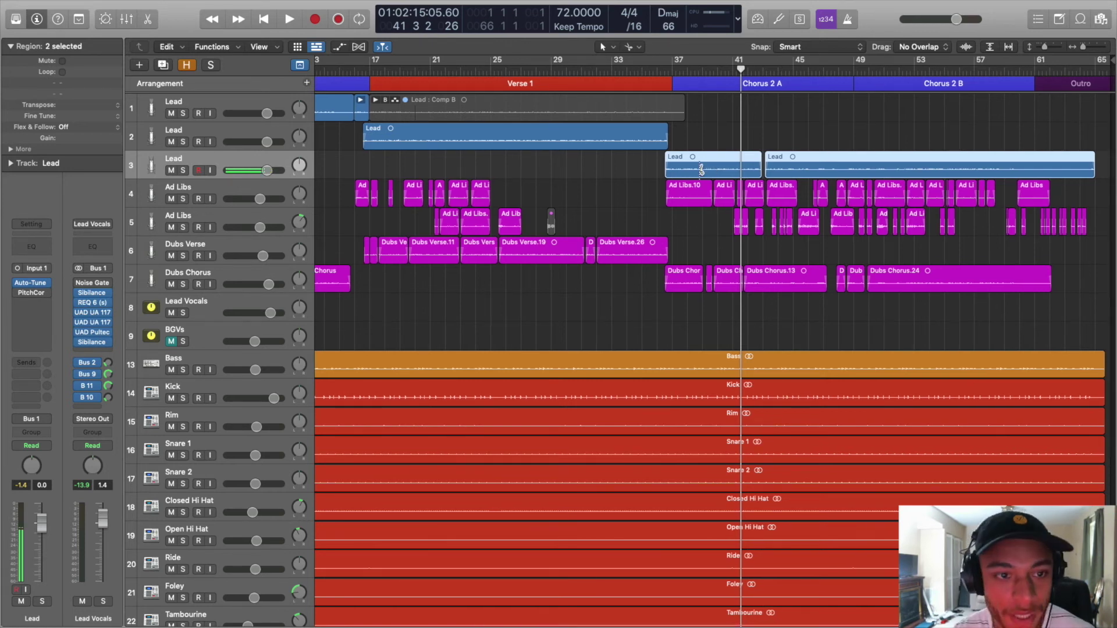
{"action": "key", "text": "super+f"}
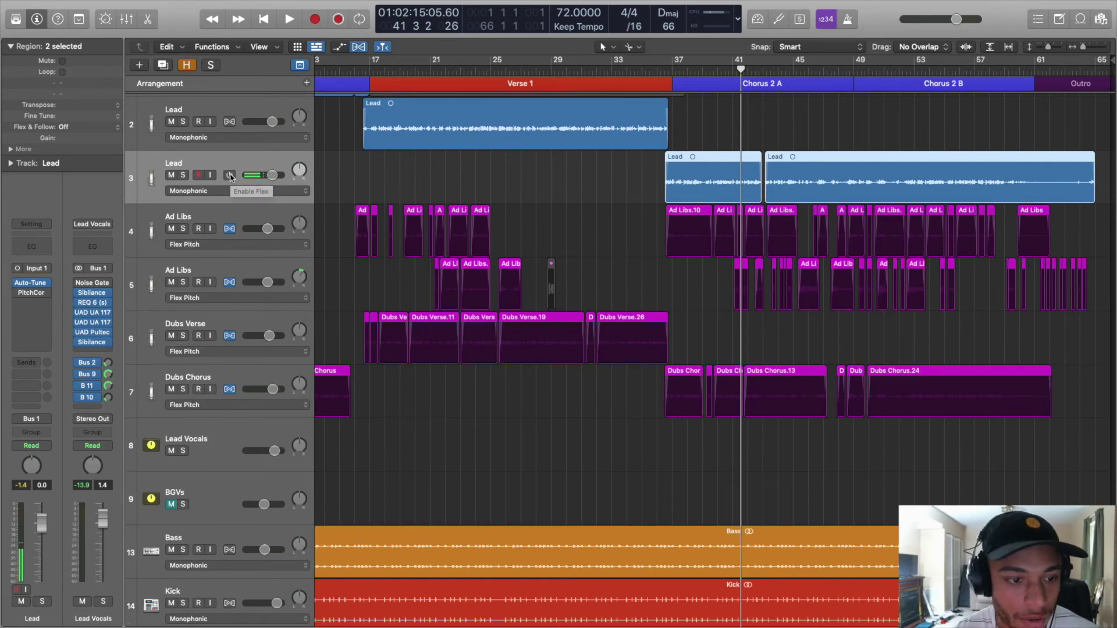
{"action": "left_click", "coordinate": [230, 175]}
{"action": "left_click", "coordinate": [198, 190]}
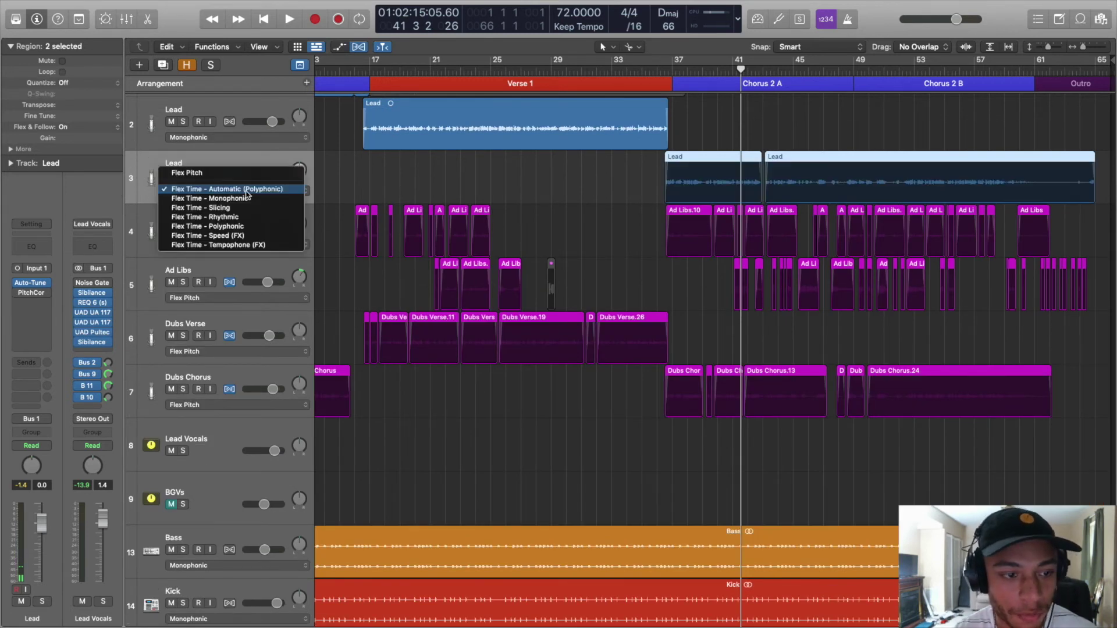
{"action": "left_click", "coordinate": [211, 173]}
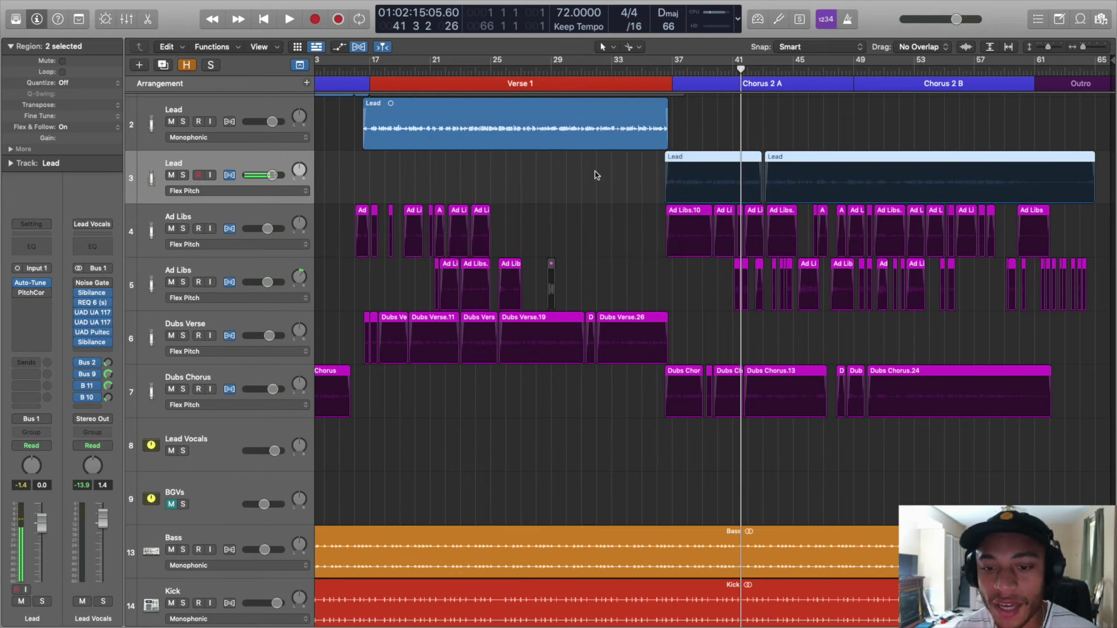
Open the first chorus Lead region in the Track editor with its Flex Pitch notes.
{"action": "left_click", "coordinate": [634, 175]}
{"action": "left_click", "coordinate": [723, 173]}
{"action": "double_click", "coordinate": [723, 174]}
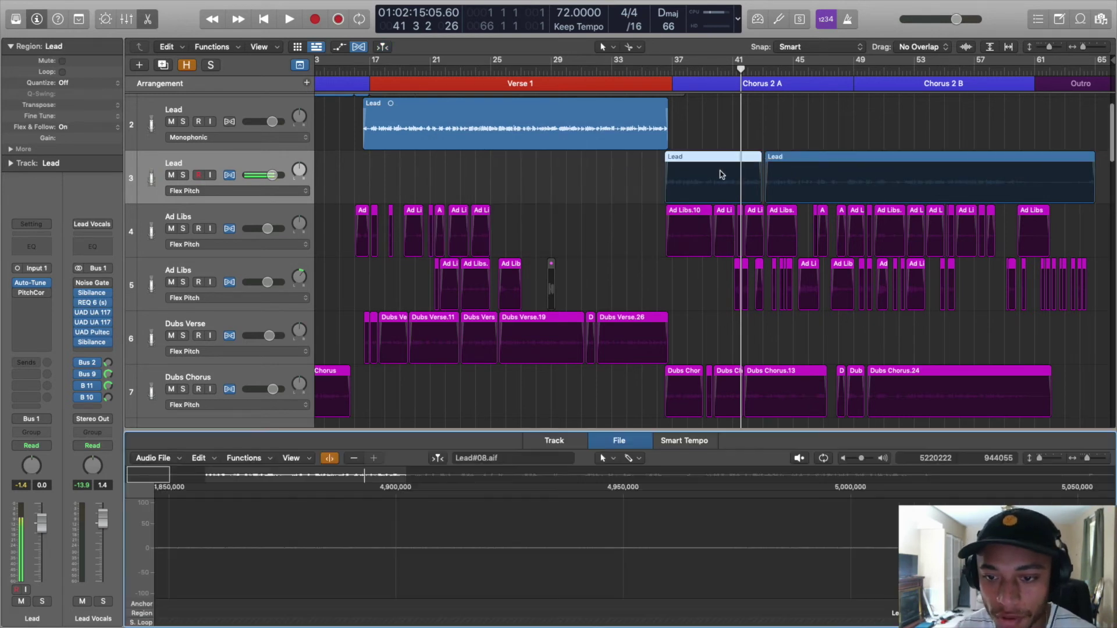
{"action": "left_click", "coordinate": [554, 440]}
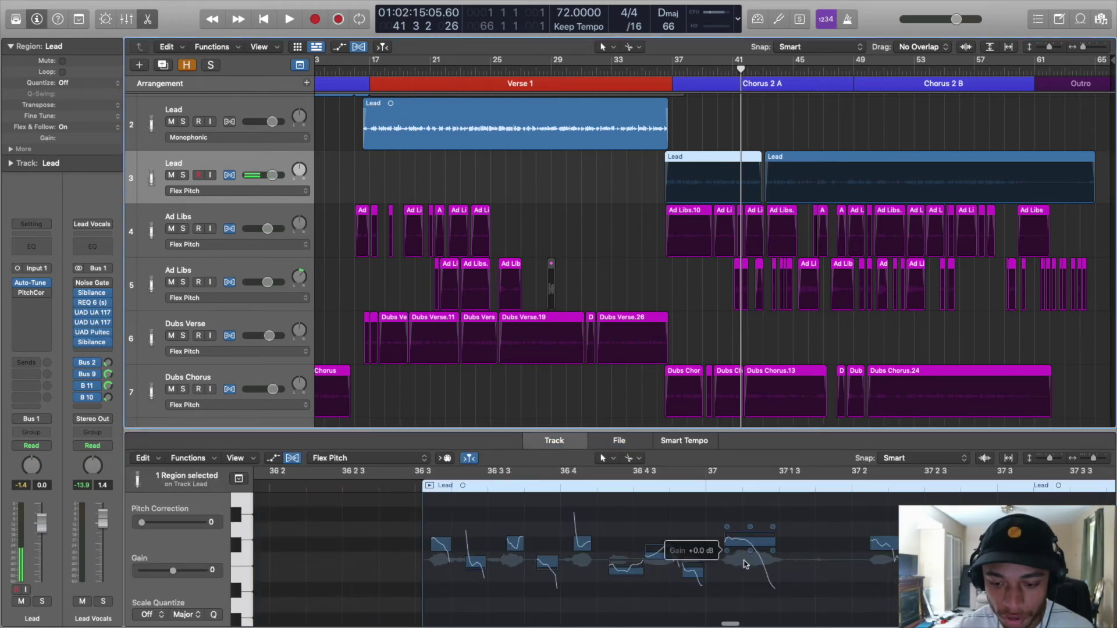
Enlarge the Track editor and bring the Lead region's detected pitch notes around bar 37 into view.
{"action": "scroll", "coordinate": [741, 557], "scroll_direction": "right", "scroll_amount": 5}
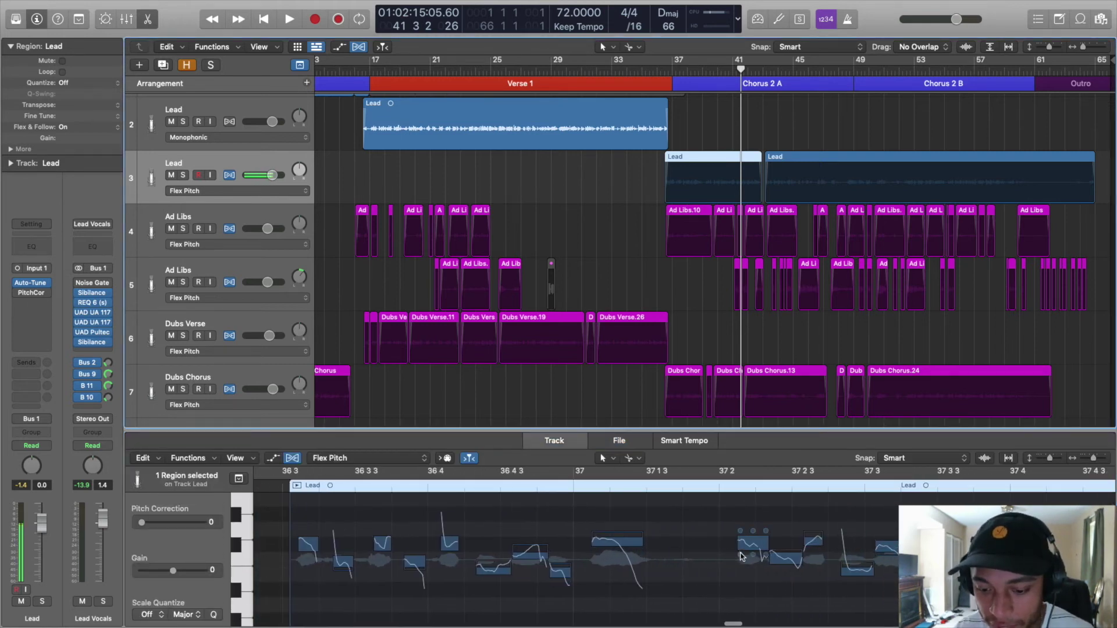
{"action": "left_click_drag", "start_coordinate": [721, 431], "coordinate": [709, 251]}
{"action": "scroll", "coordinate": [647, 455], "scroll_direction": "down", "scroll_amount": 2}
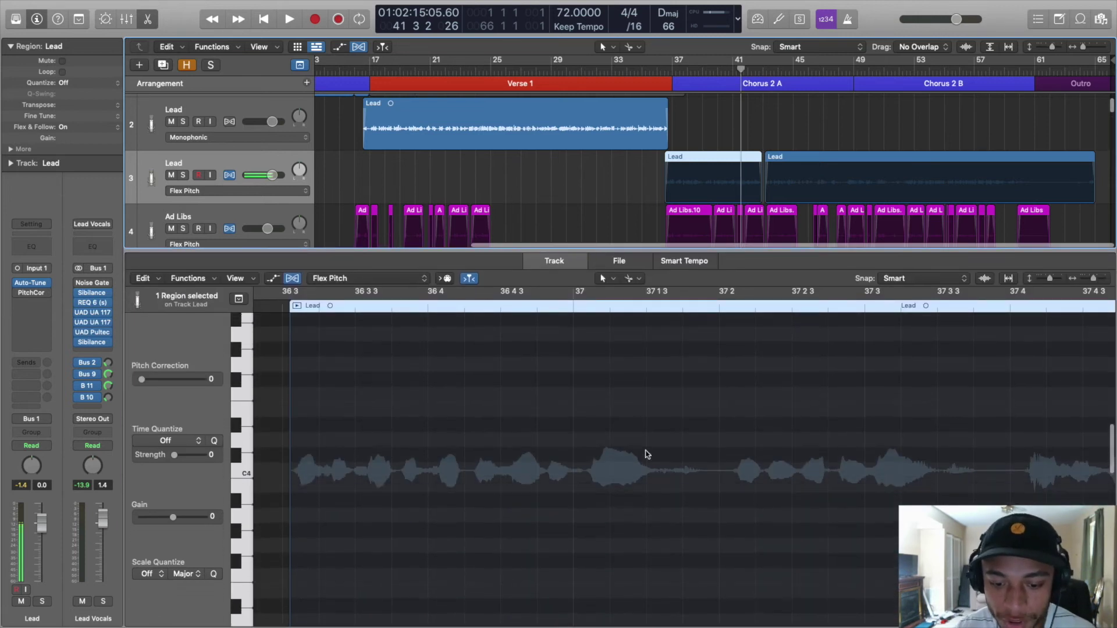
{"action": "scroll", "coordinate": [581, 419], "scroll_direction": "down", "scroll_amount": 10}
{"action": "scroll", "coordinate": [524, 387], "scroll_direction": "right", "scroll_amount": 6}
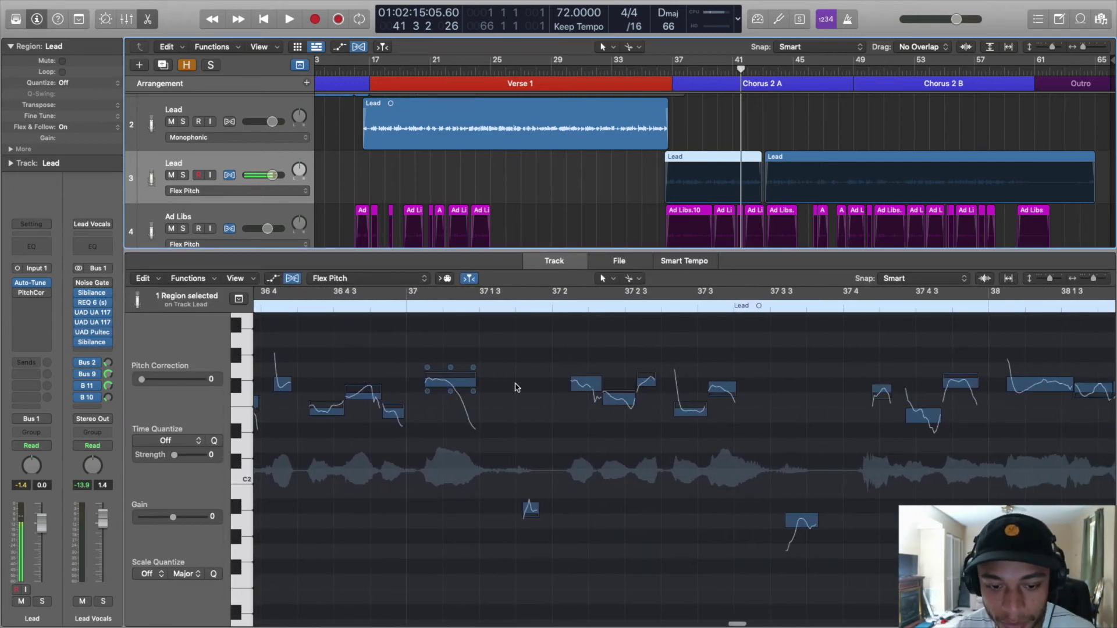
Select and audition the long wavering E2 note just before 38 4 in the Lead region.
{"action": "left_click", "coordinate": [455, 389]}
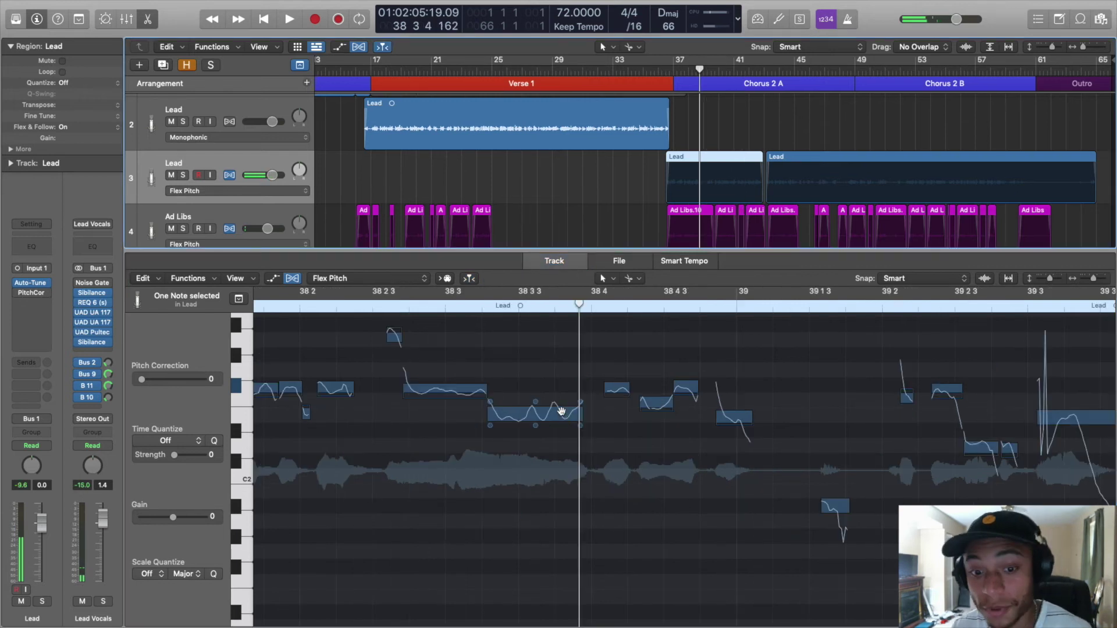
{"action": "left_click", "coordinate": [541, 415]}
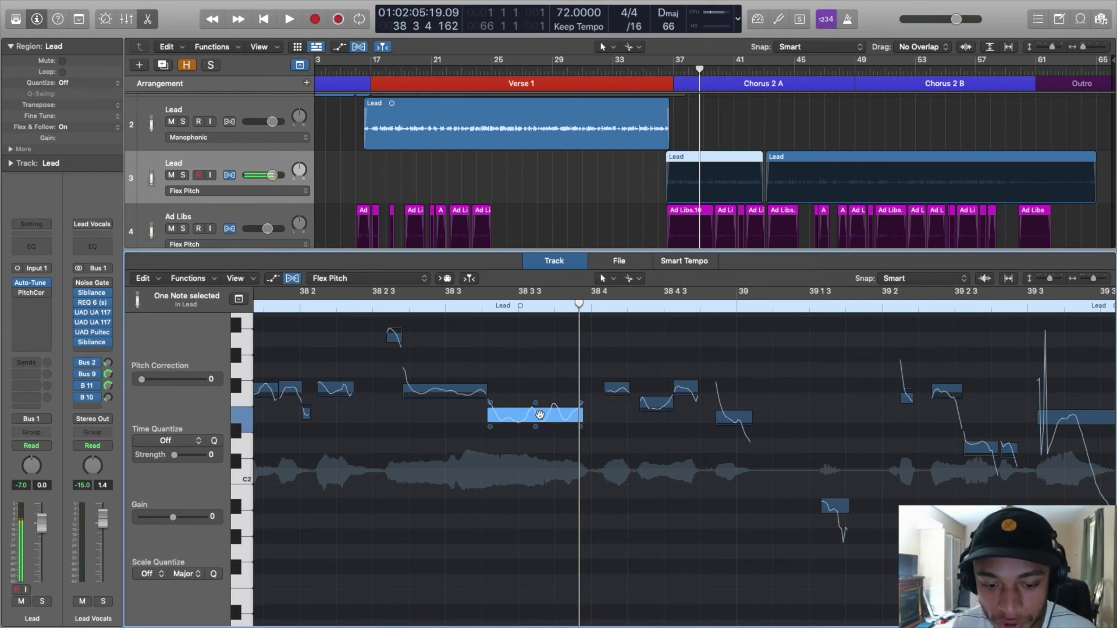
{"action": "left_click", "coordinate": [540, 414]}
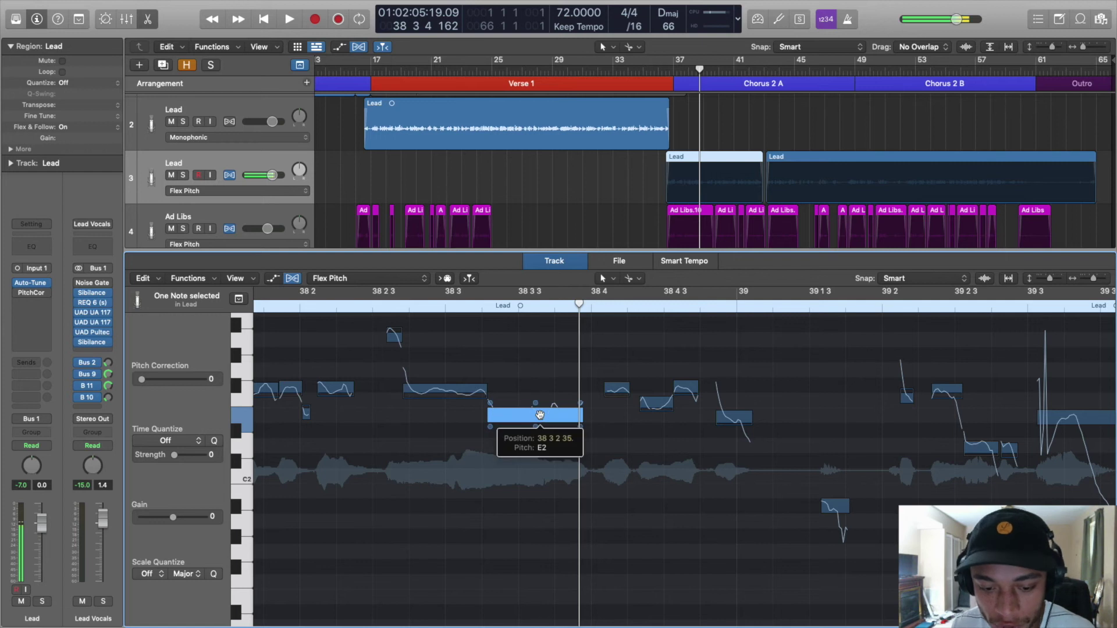
Try the long note just before 38 4 at D2, audition the passage from around bar 38, and undo the pitch move.
{"action": "left_click_drag", "start_coordinate": [536, 446], "coordinate": [537, 476]}
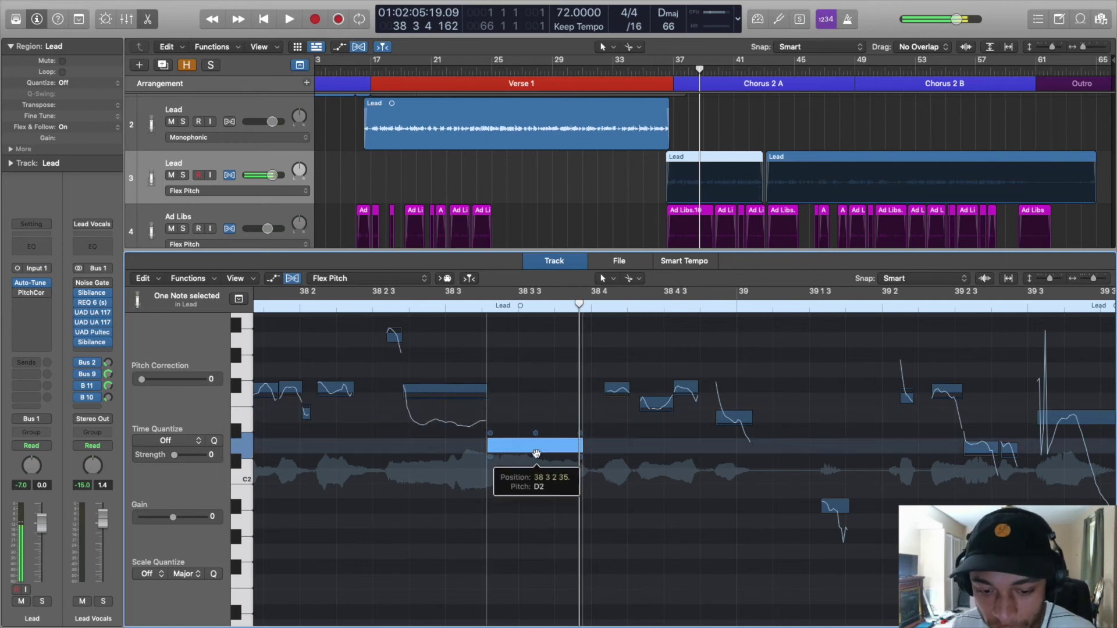
{"action": "scroll", "coordinate": [617, 459], "scroll_direction": "left", "scroll_amount": 5}
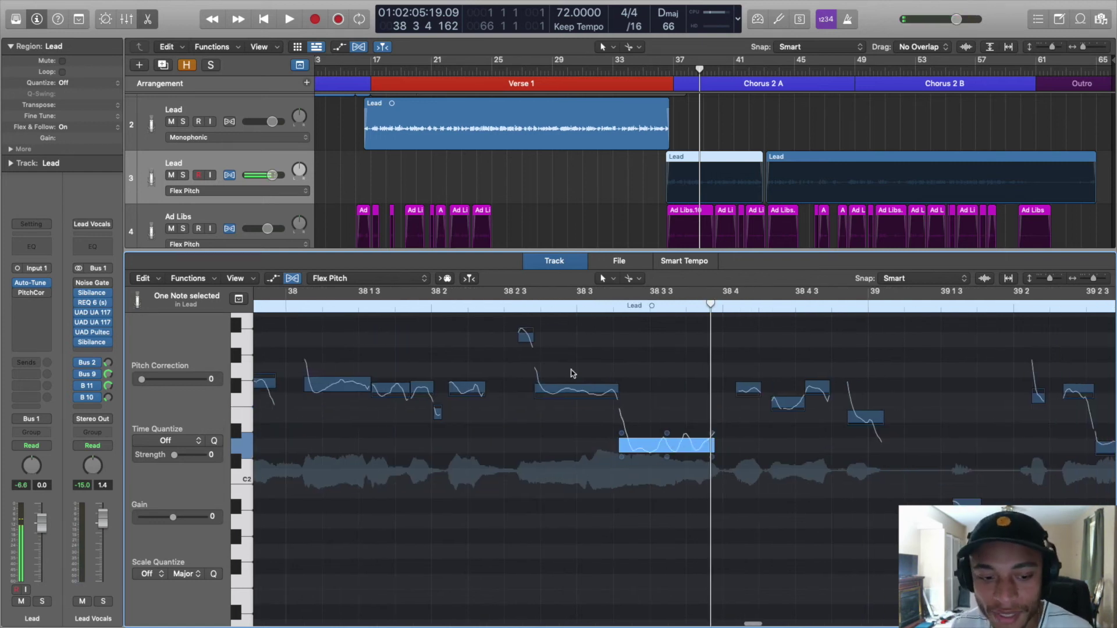
{"action": "left_click", "coordinate": [285, 310]}
{"action": "key", "text": "space"}
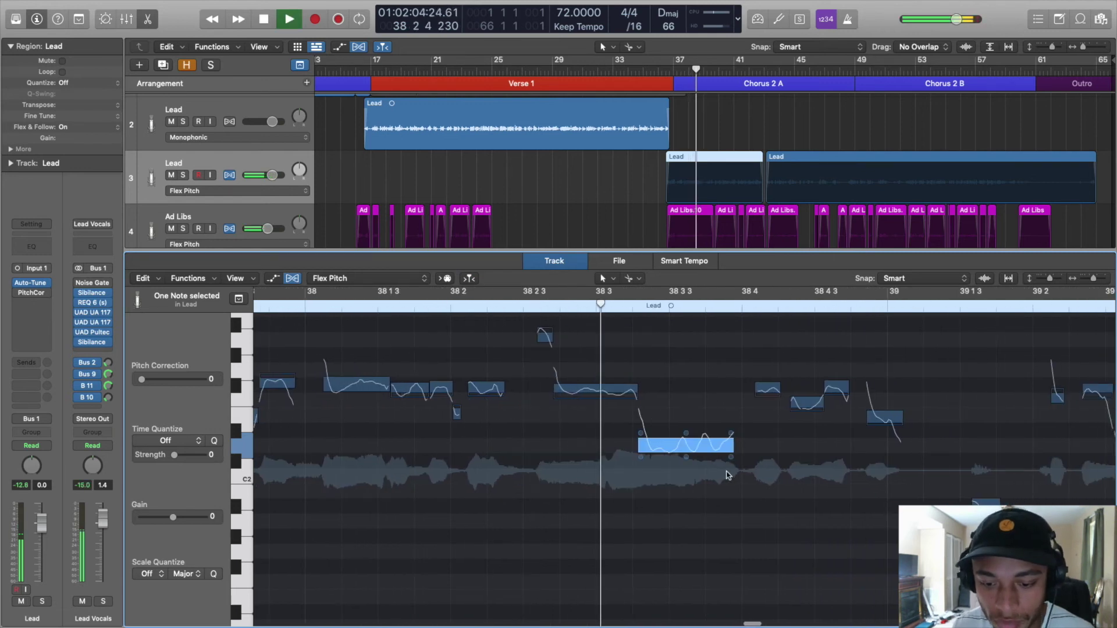
{"action": "key", "text": "space"}
{"action": "scroll", "coordinate": [723, 470], "scroll_direction": "right", "scroll_amount": 1}
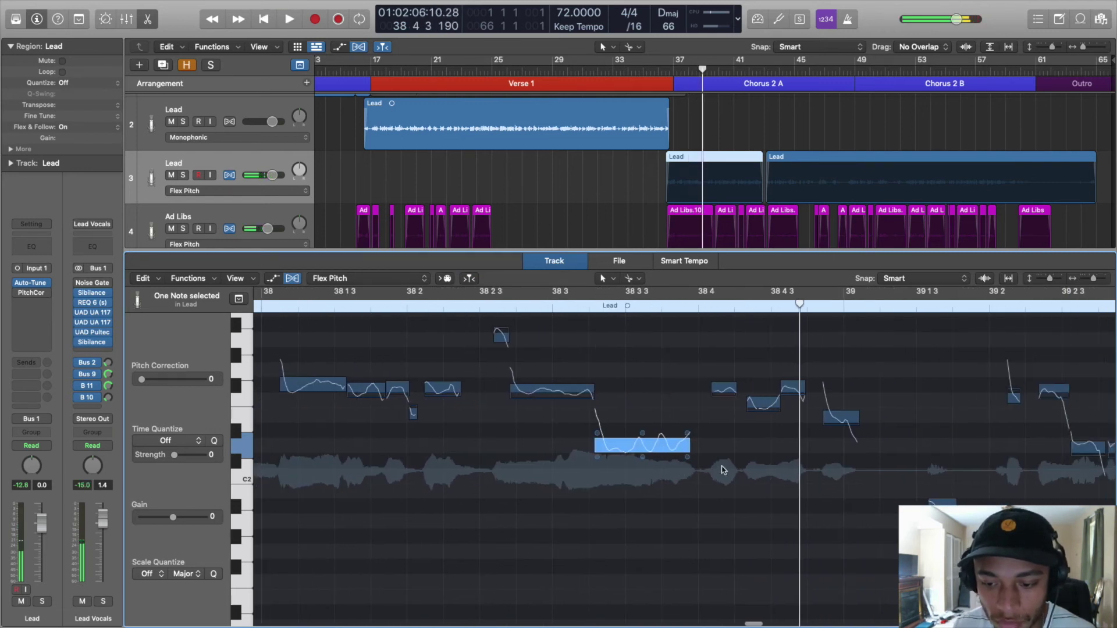
{"action": "scroll", "coordinate": [723, 470], "scroll_direction": "right", "scroll_amount": 3}
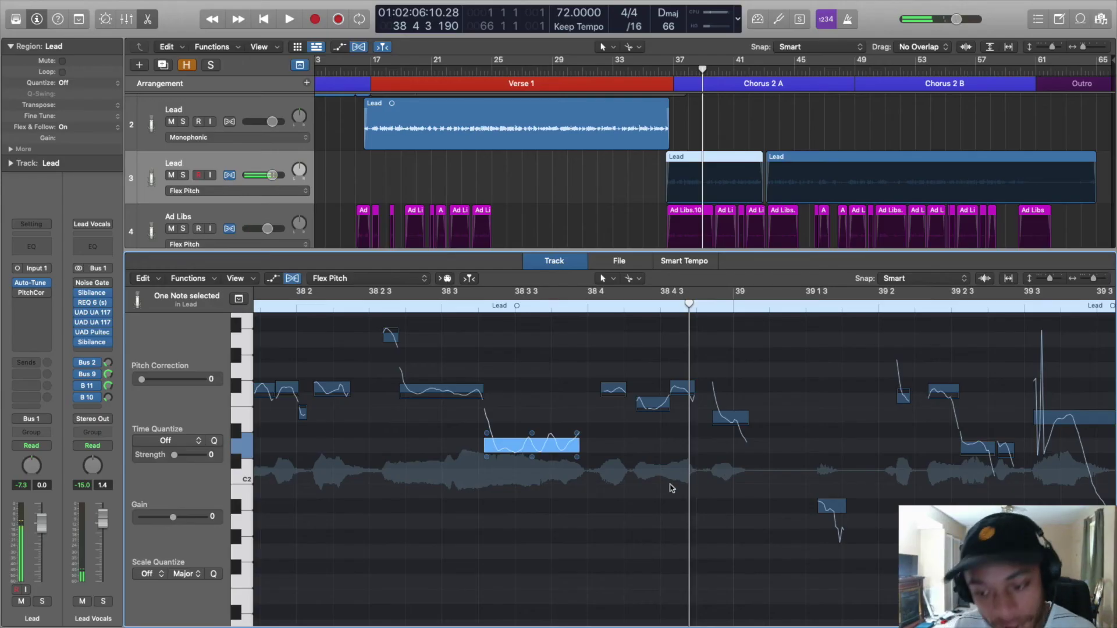
{"action": "key", "text": "super+z"}
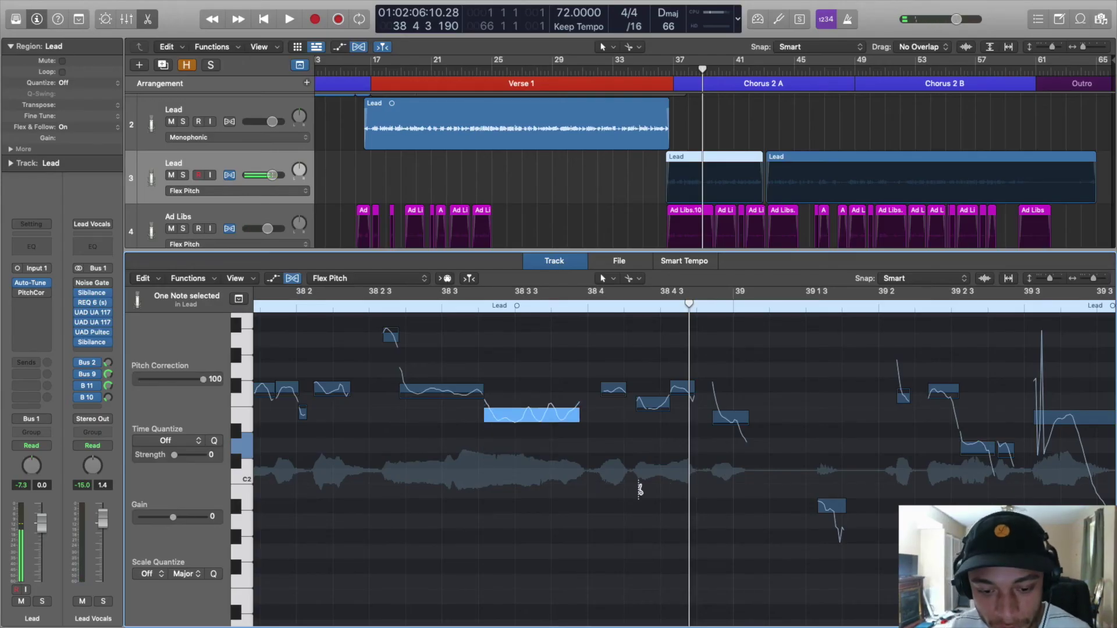
Flatten the vibrato of the long note just before 38 4 and audition the passage from around bar 38.
{"action": "mouse_move", "coordinate": [533, 429]}
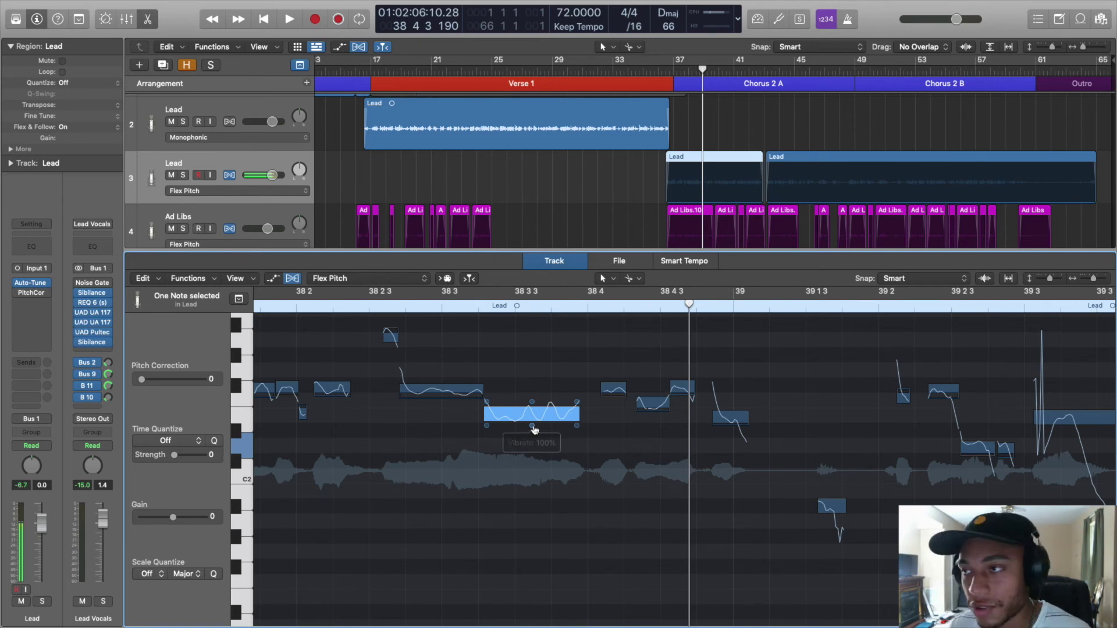
{"action": "left_click_drag", "start_coordinate": [534, 429], "coordinate": [531, 426]}
{"action": "scroll", "coordinate": [533, 425], "scroll_direction": "left", "scroll_amount": 5}
{"action": "left_click", "coordinate": [382, 304]}
{"action": "key", "text": "space"}
{"action": "scroll", "coordinate": [714, 464], "scroll_direction": "right", "scroll_amount": 3}
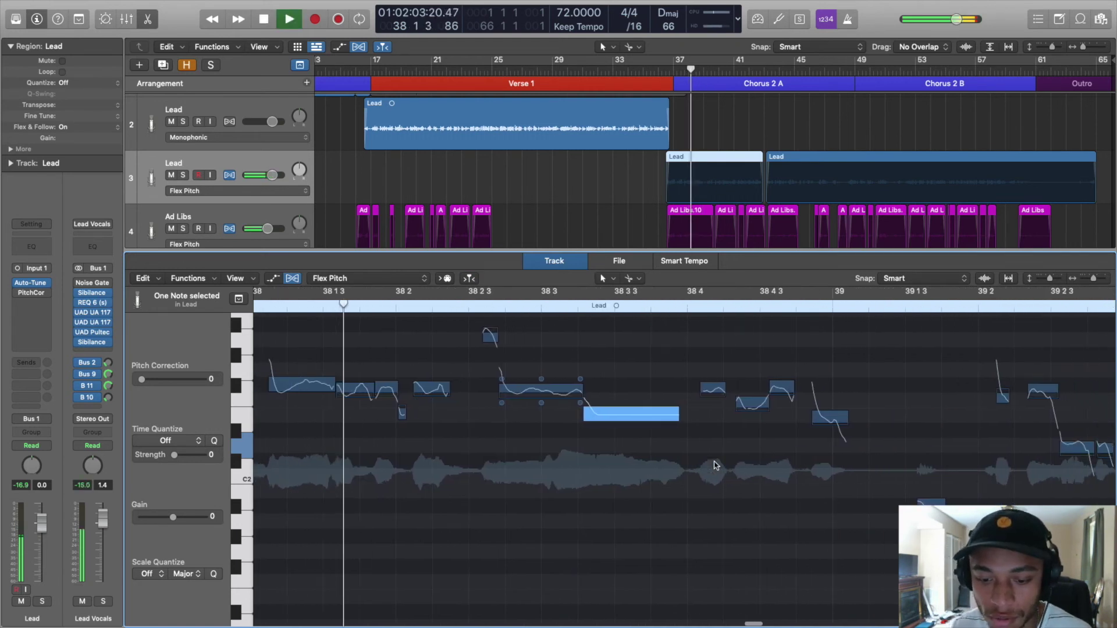
{"action": "scroll", "coordinate": [715, 465], "scroll_direction": "right", "scroll_amount": 1}
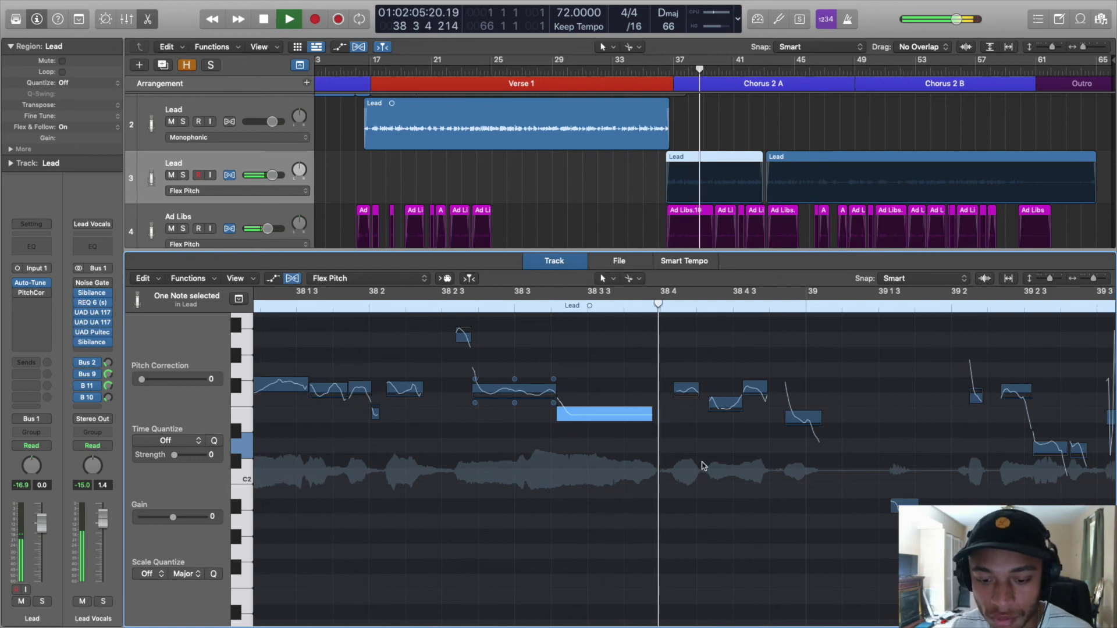
Deselect the edited note, close the Track editor, and hide the Flex controls on the tracks.
{"action": "left_click", "coordinate": [703, 465]}
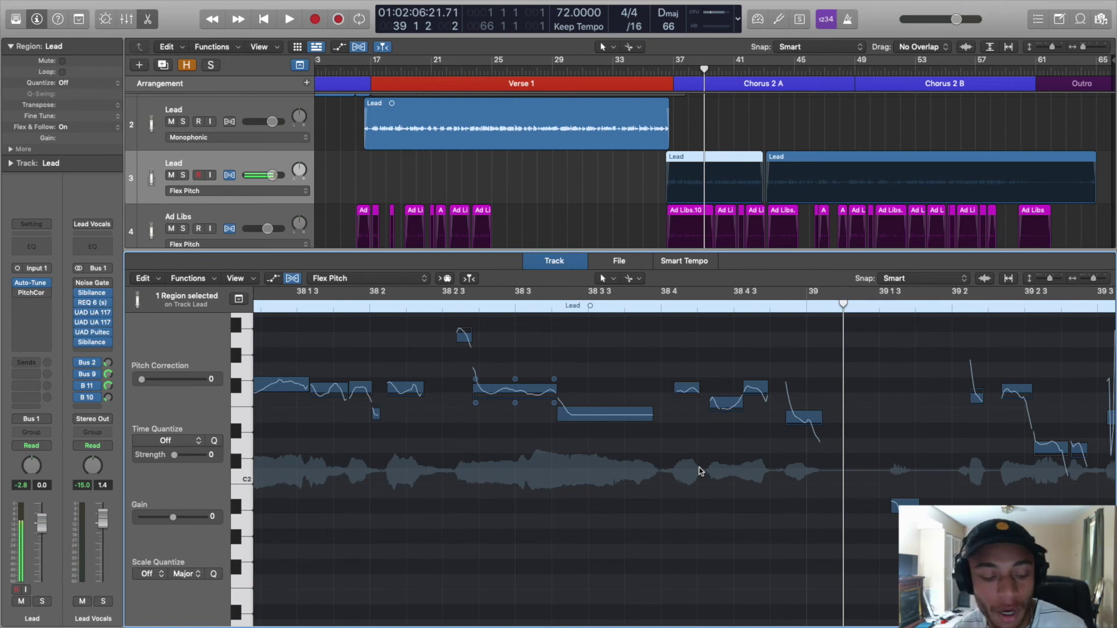
{"action": "key", "text": "e"}
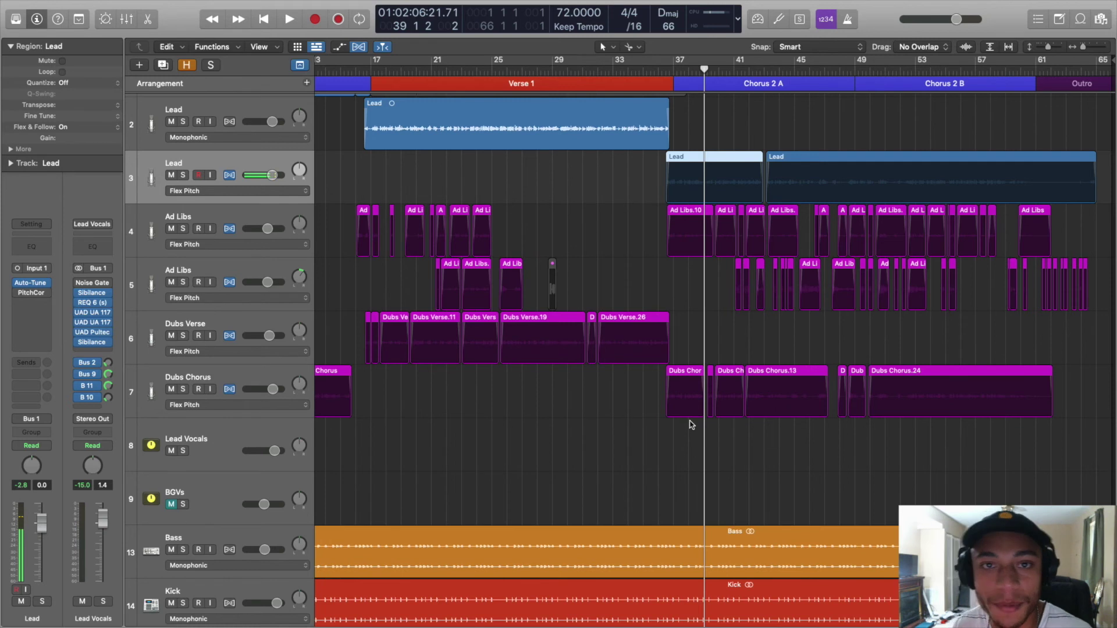
{"action": "key", "text": "super+f"}
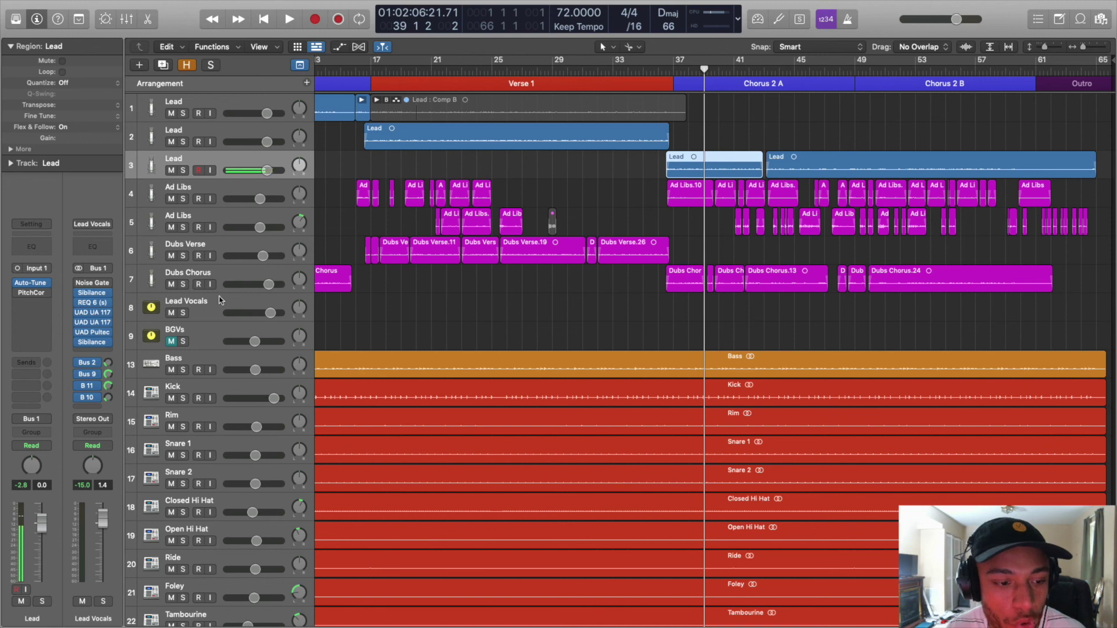
Review the song's key in the Auto-Key plug-in on the Stereo Out channel, and close the plug-in window.
{"action": "left_click", "coordinate": [218, 312]}
{"action": "left_click", "coordinate": [95, 344]}
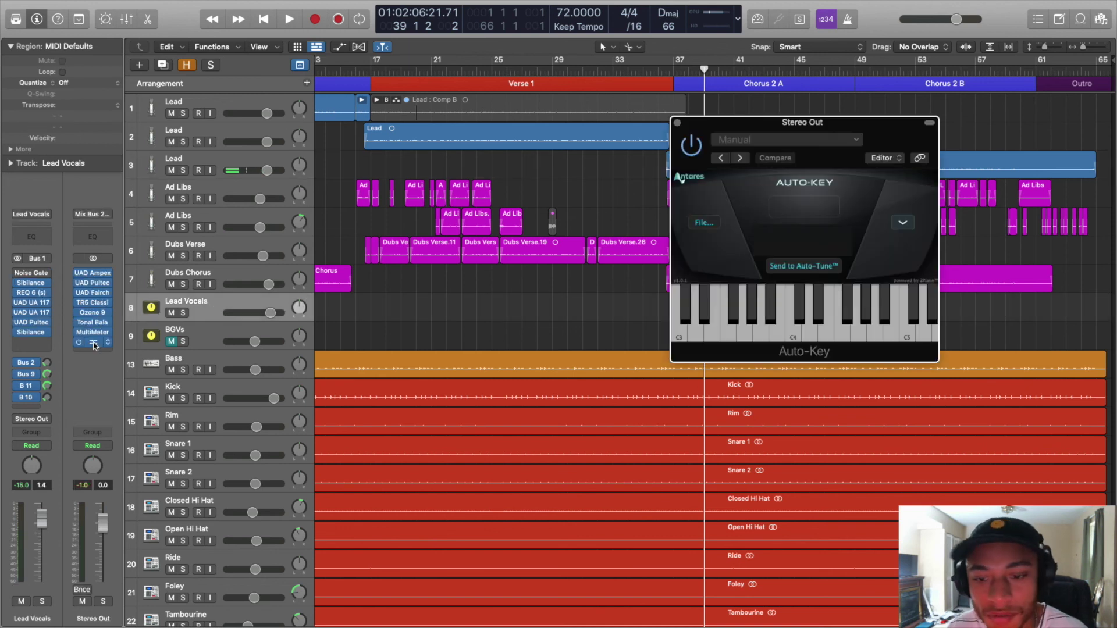
{"action": "left_click_drag", "start_coordinate": [901, 143], "coordinate": [865, 148]}
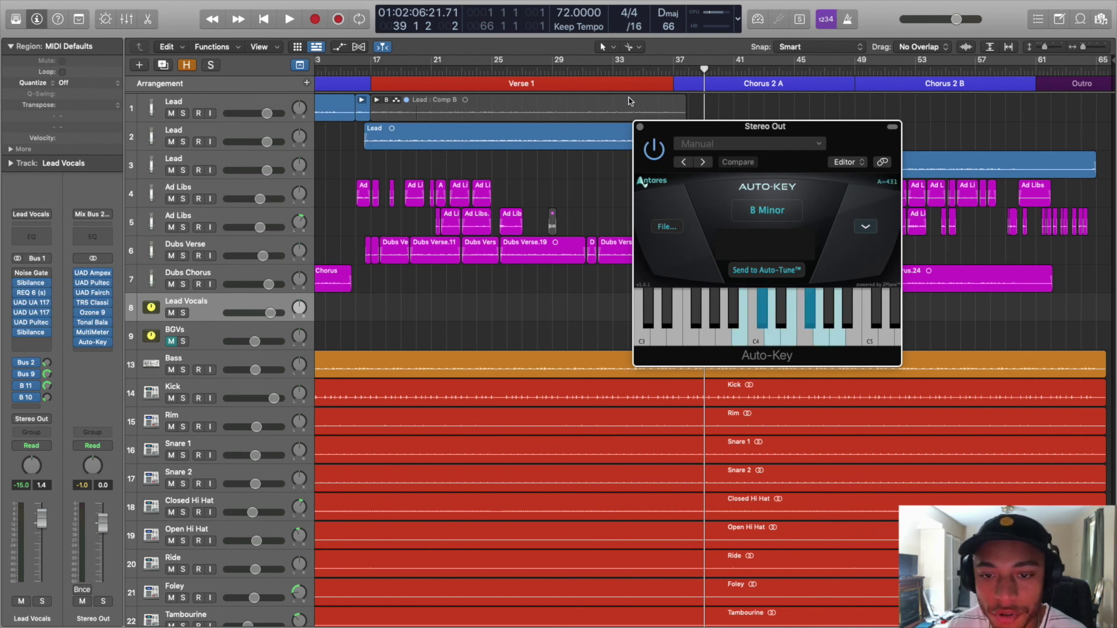
{"action": "left_click", "coordinate": [640, 127]}
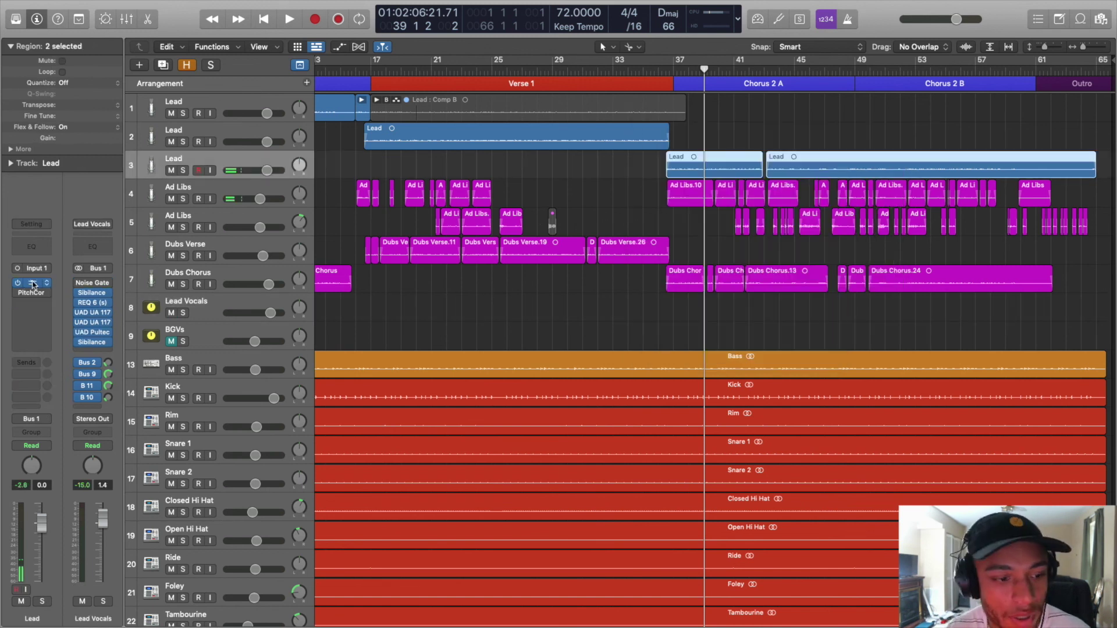
Open Auto-Tune EFX on the chorus Lead track and examine its Retune Speed control.
{"action": "left_click", "coordinate": [32, 283]}
{"action": "left_click_drag", "start_coordinate": [538, 90], "coordinate": [586, 93]}
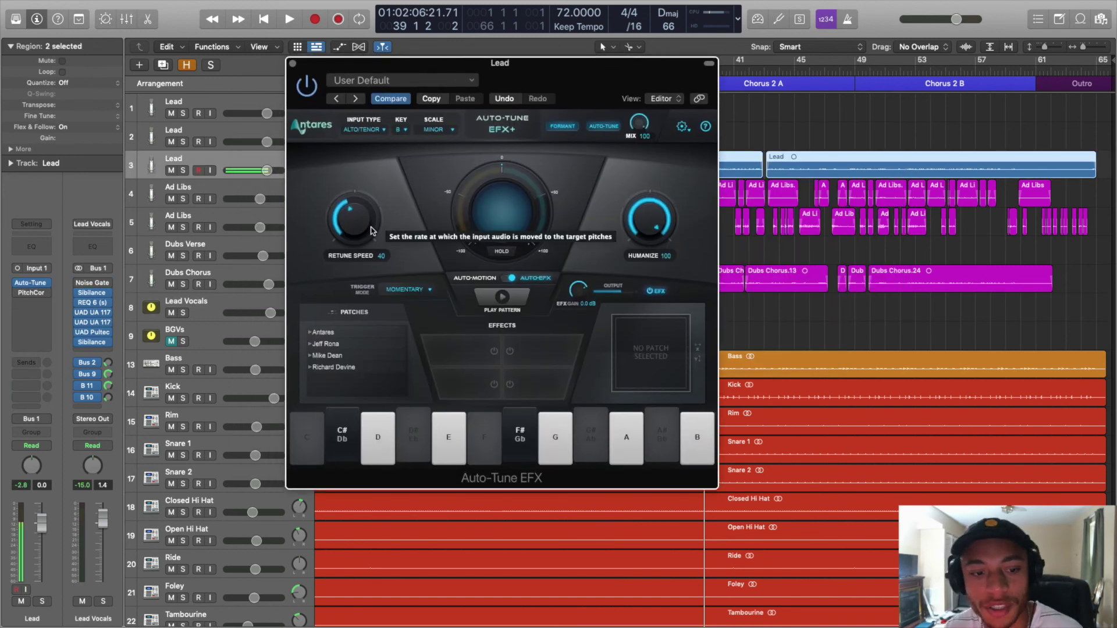
{"action": "mouse_move", "coordinate": [370, 230]}
{"action": "left_mouse_down"}
{"action": "mouse_move", "coordinate": [364, 247]}
{"action": "mouse_move", "coordinate": [373, 211]}
{"action": "mouse_move", "coordinate": [353, 217]}
{"action": "left_mouse_up"}
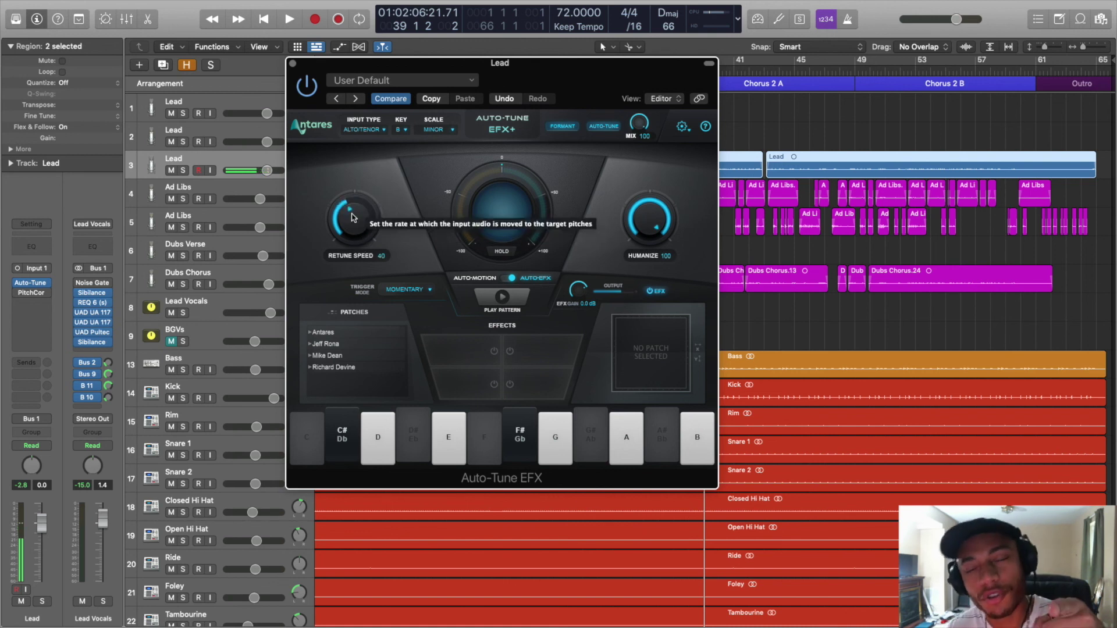